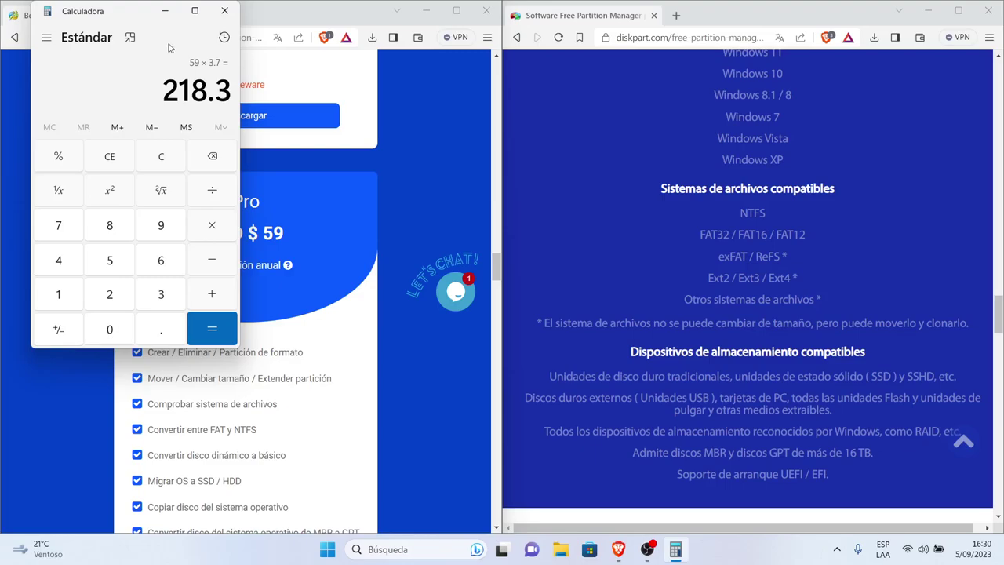
- Minimize the calculator and maximize the browser window showing the AOMEI Partition Assistant page
left_click(165, 11)
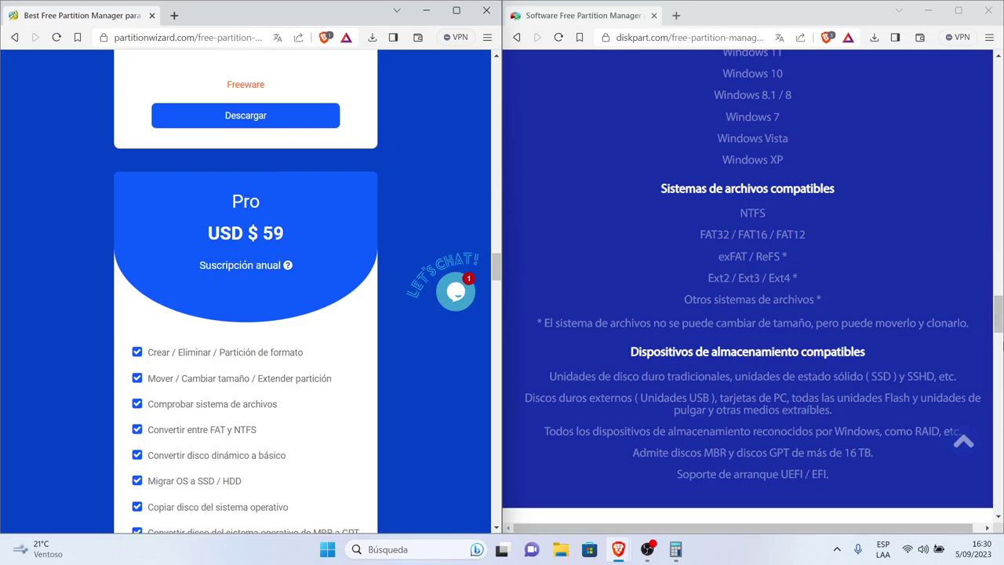
left_click_drag(999, 317, 999, 306)
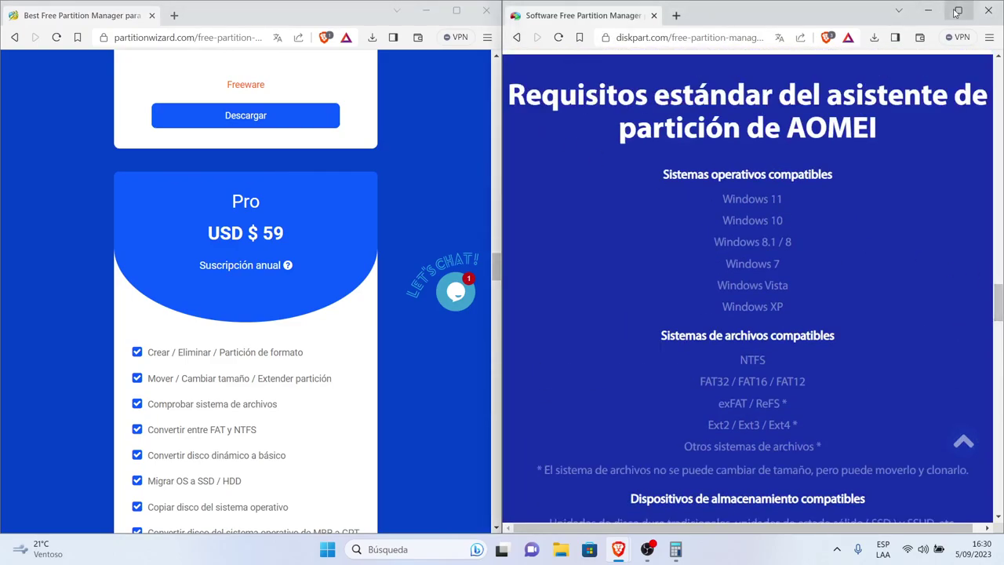
mouse_move(961, 14)
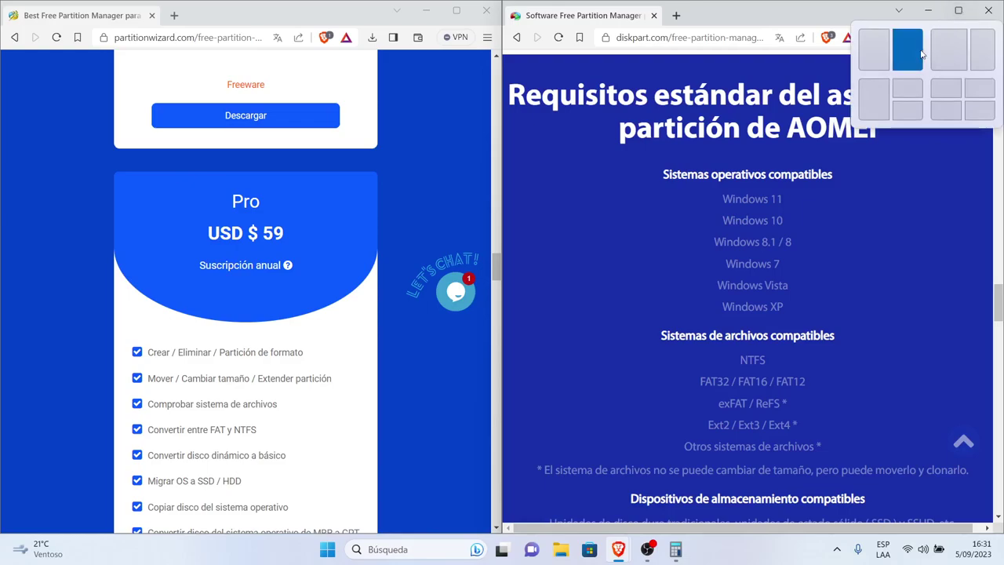
left_click(956, 14)
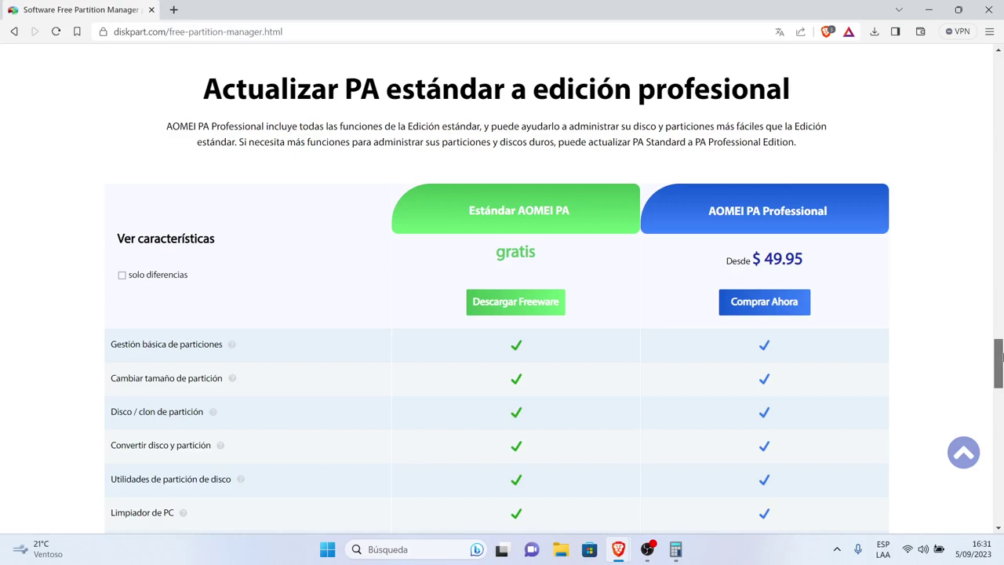
- Examine the feature comparison table between AOMEI PA Standard and AOMEI PA Professional, from basic partition management to commercial use
left_click_drag(1001, 357, 1001, 363)
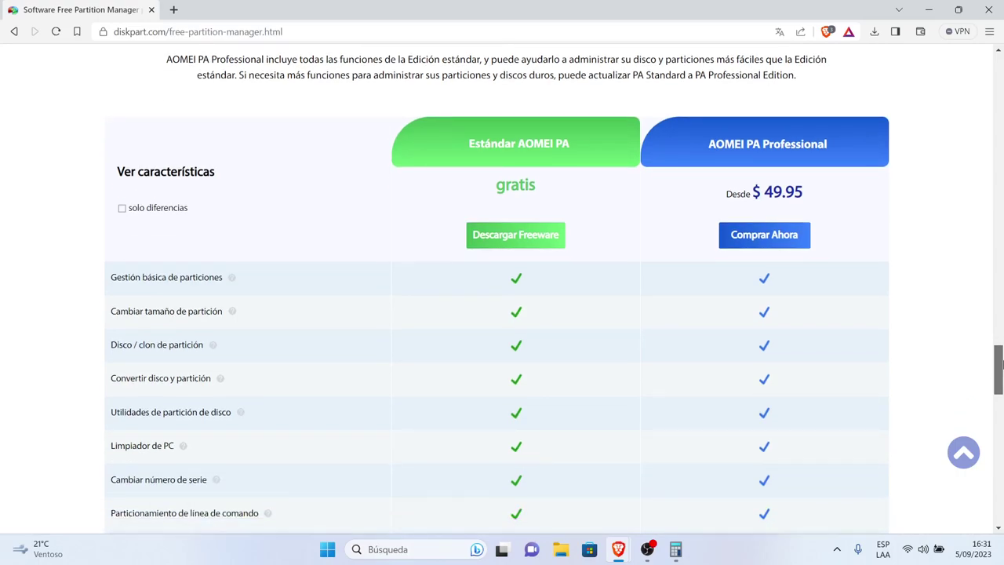
left_click_drag(1001, 362, 1002, 383)
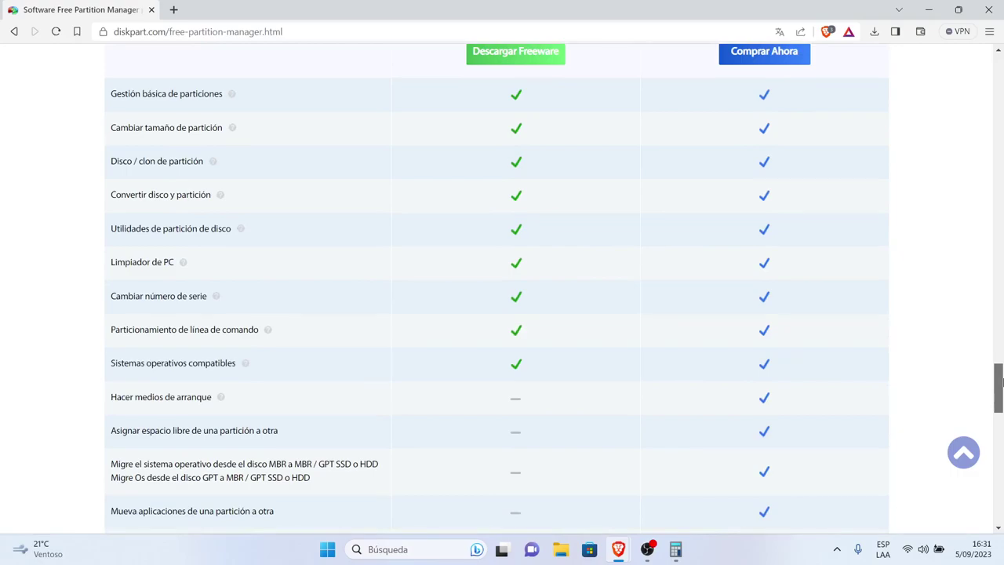
left_click_drag(1001, 382, 1001, 368)
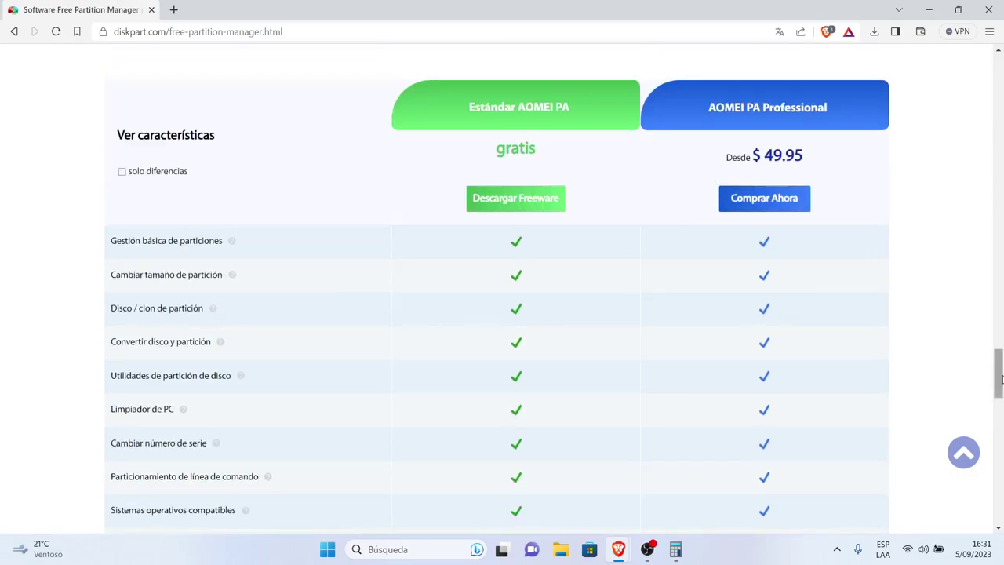
left_click_drag(1001, 378, 1001, 384)
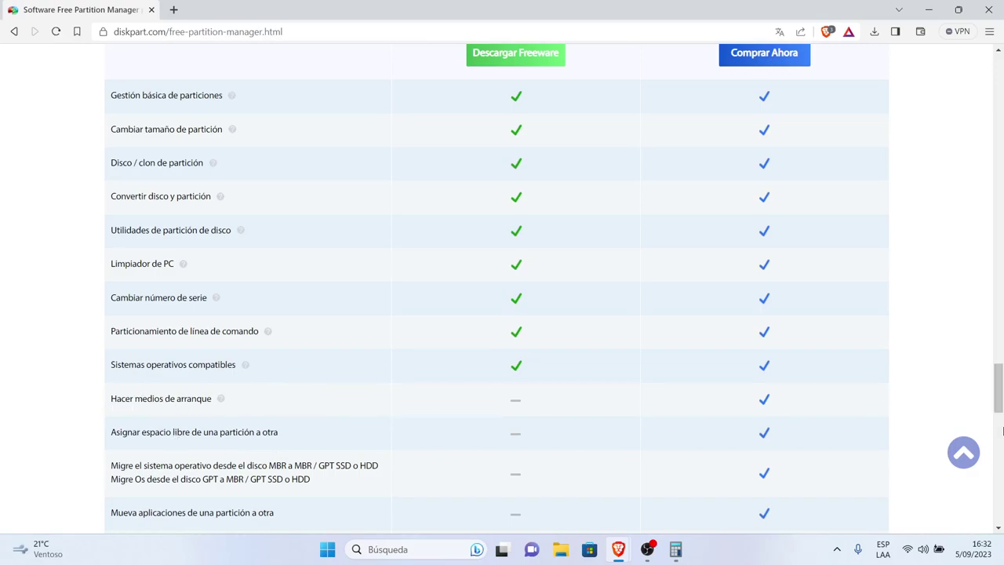
left_click_drag(999, 386, 1000, 428)
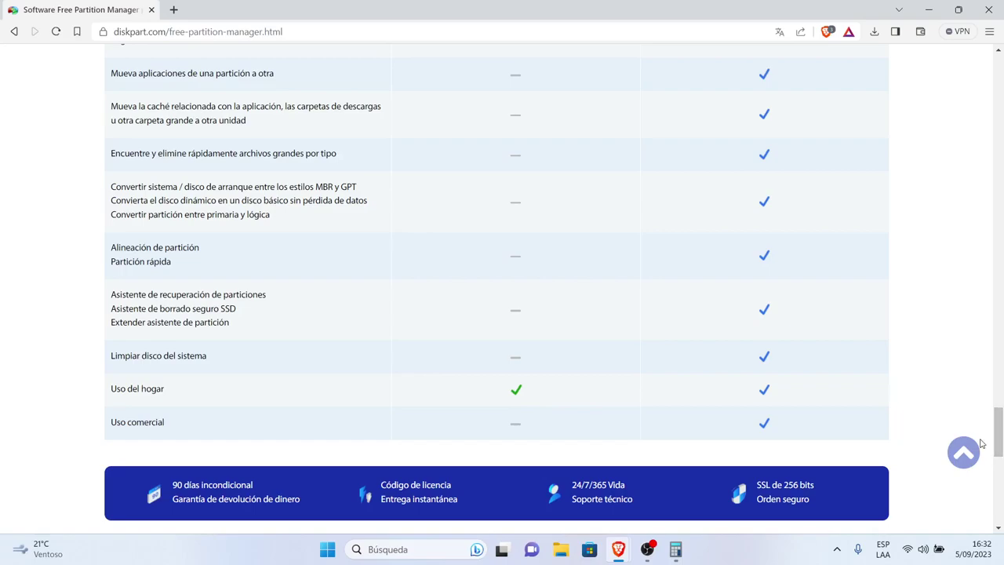
- Open the AOMEI Partition Assistant Standard freeware download page and translate it into Spanish
left_click_drag(998, 431, 999, 89)
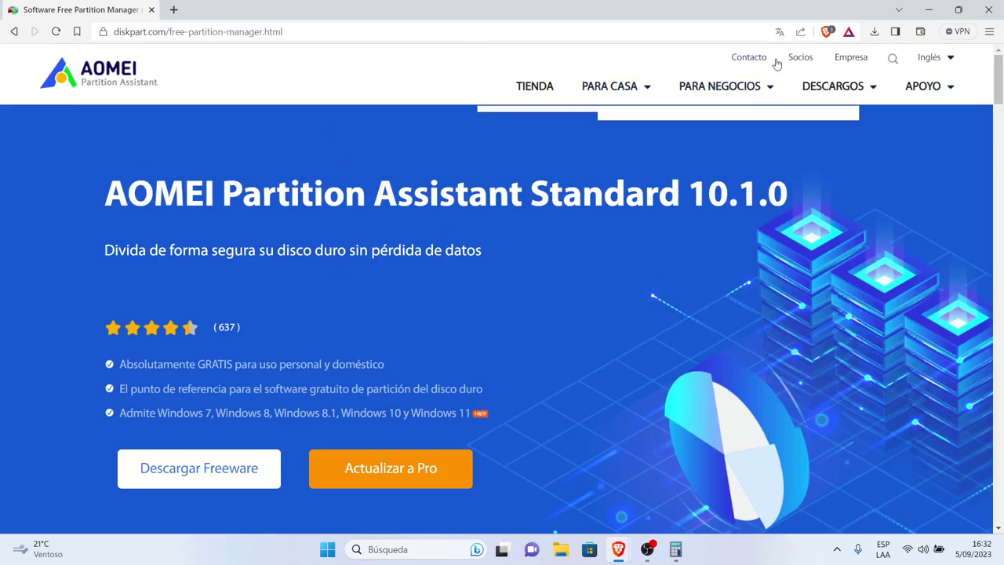
left_click_drag(999, 79, 1000, 90)
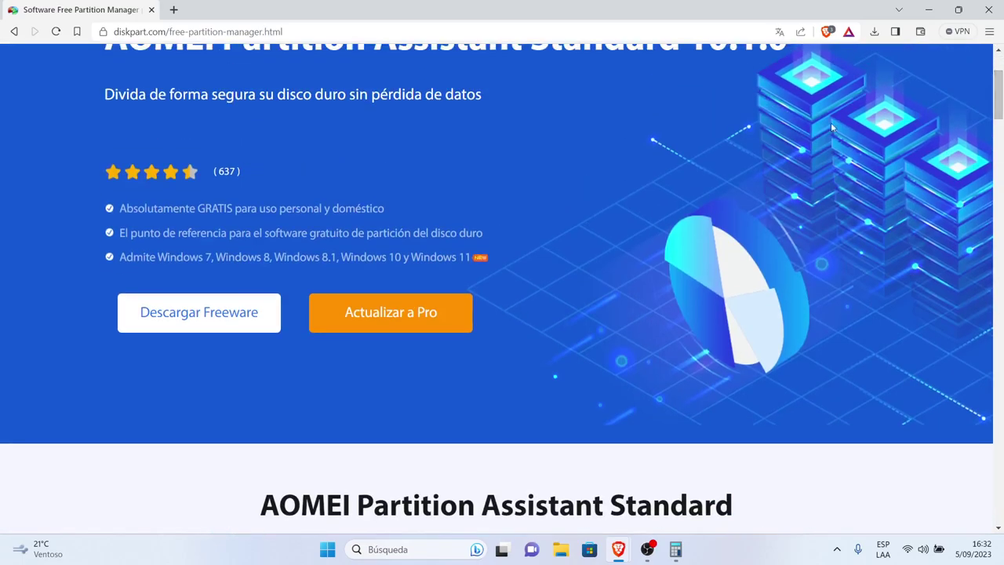
left_click(213, 315)
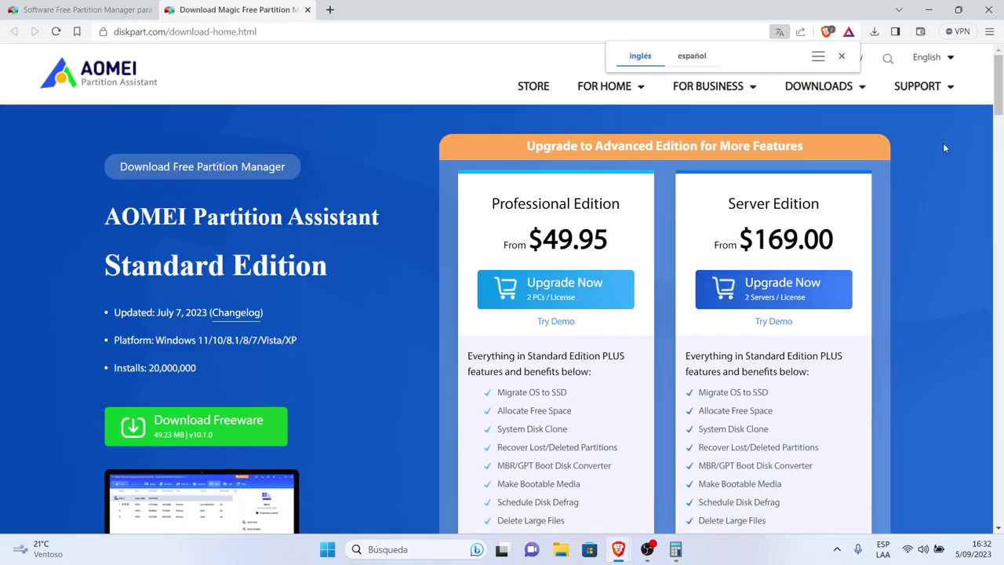
left_click(692, 56)
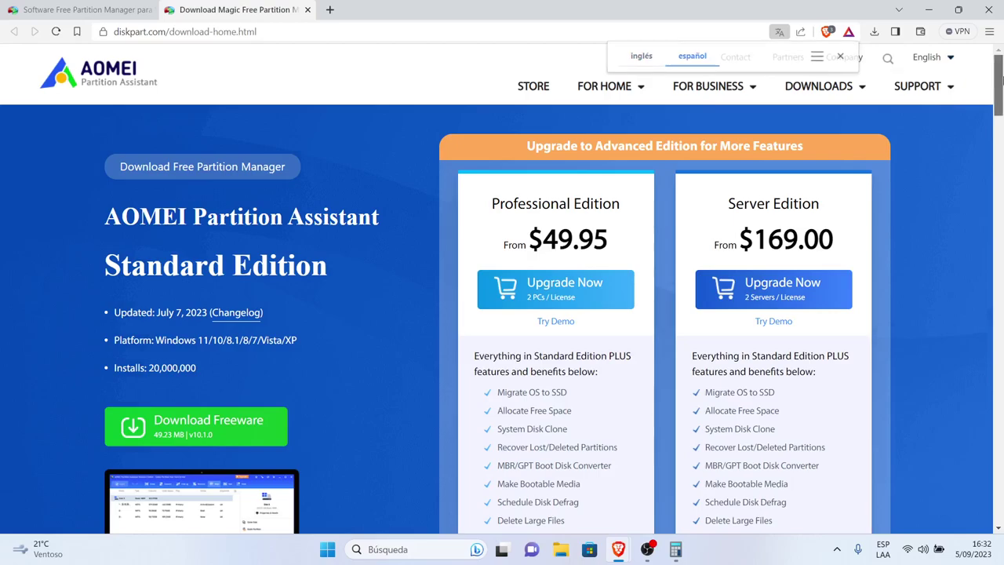
- Examine the AOMEI edition comparison table, covering system requirements, license availability, hard disk partition management and operating system migration
mouse_move(1001, 78)
left_mouse_down()
mouse_move(1001, 111)
mouse_move(1001, 80)
left_mouse_up()
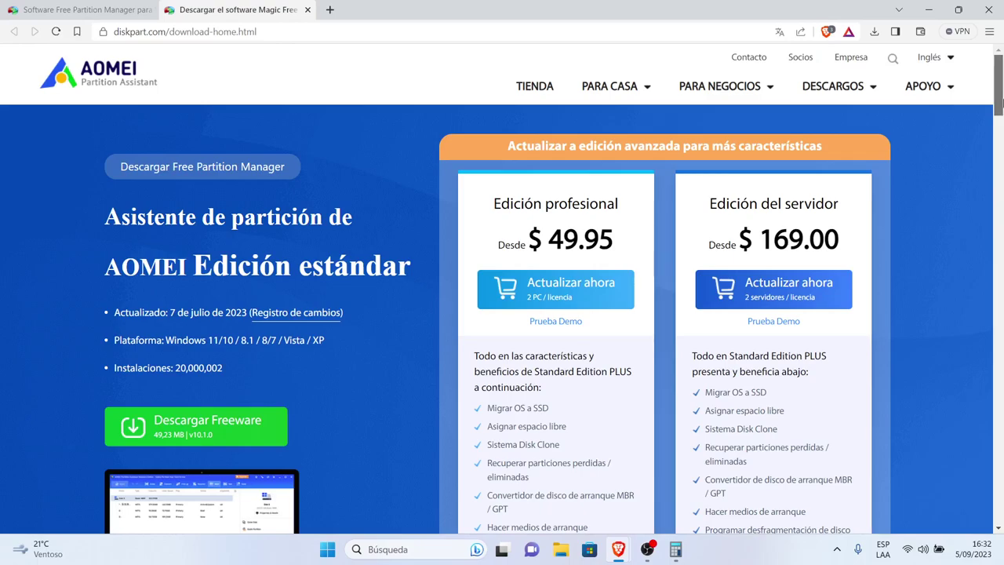
left_click_drag(999, 102, 1000, 210)
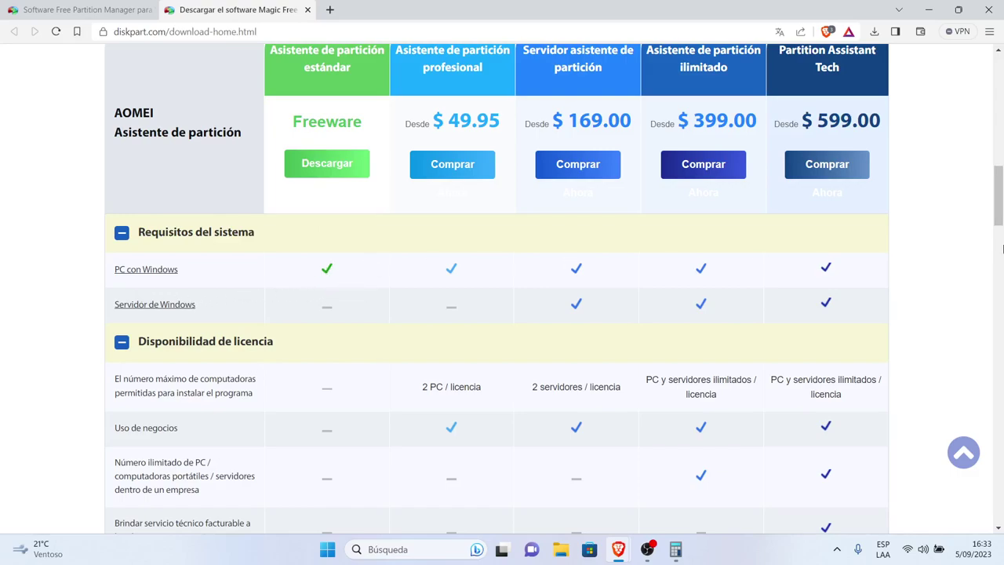
left_click_drag(1000, 209, 1001, 228)
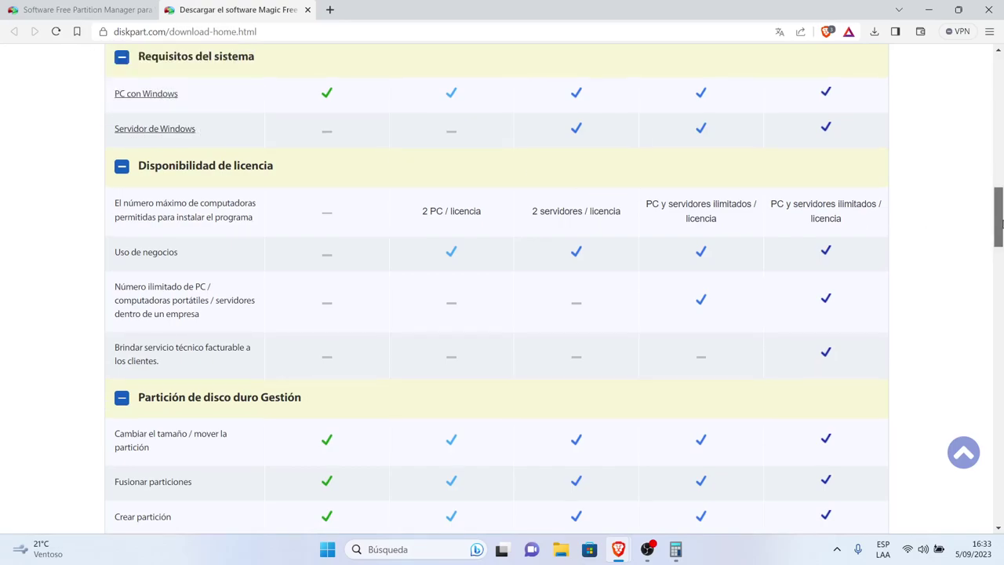
mouse_move(1000, 228)
left_mouse_down()
mouse_move(1000, 213)
mouse_move(1000, 243)
mouse_move(1000, 234)
left_mouse_up()
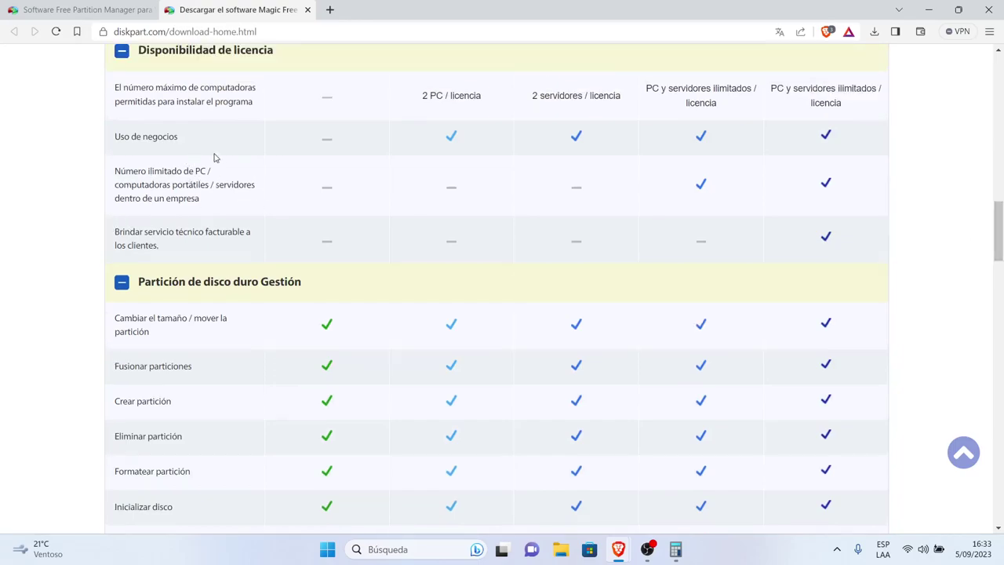
left_click_drag(1001, 224, 1000, 248)
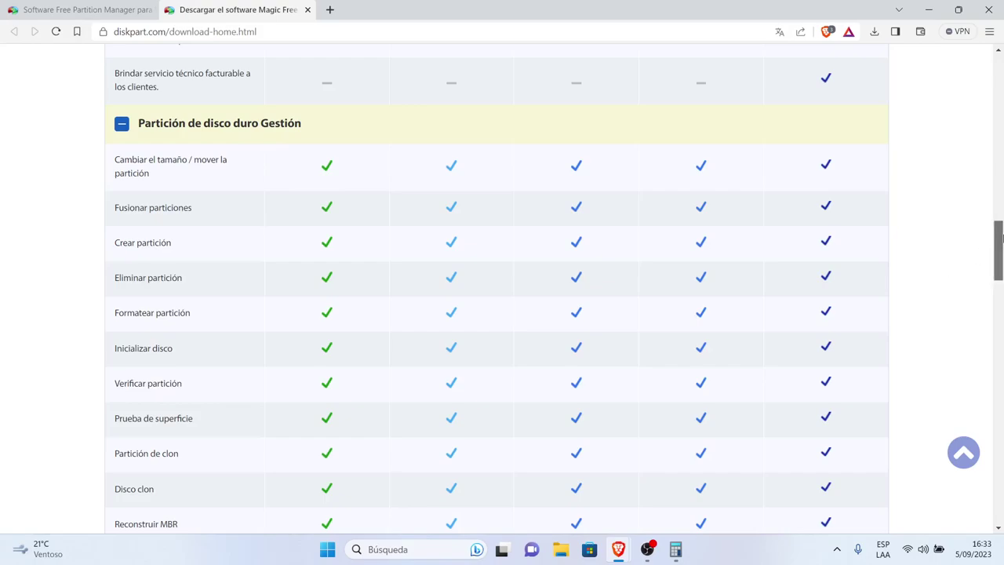
left_click_drag(1000, 242, 1001, 262)
left_click_drag(998, 286, 998, 309)
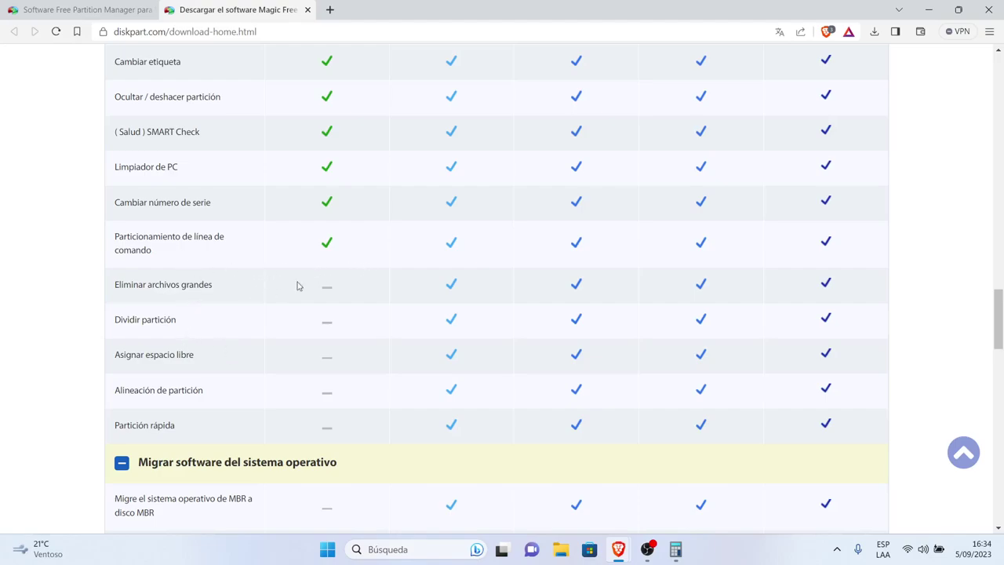
scroll(1002, 349, "down", 2)
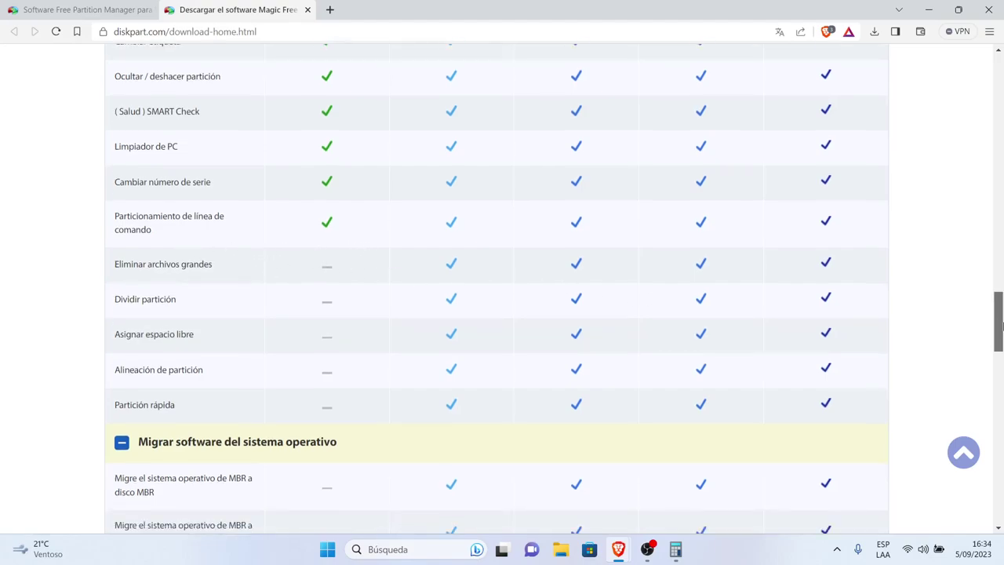
left_click_drag(1002, 336, 1001, 351)
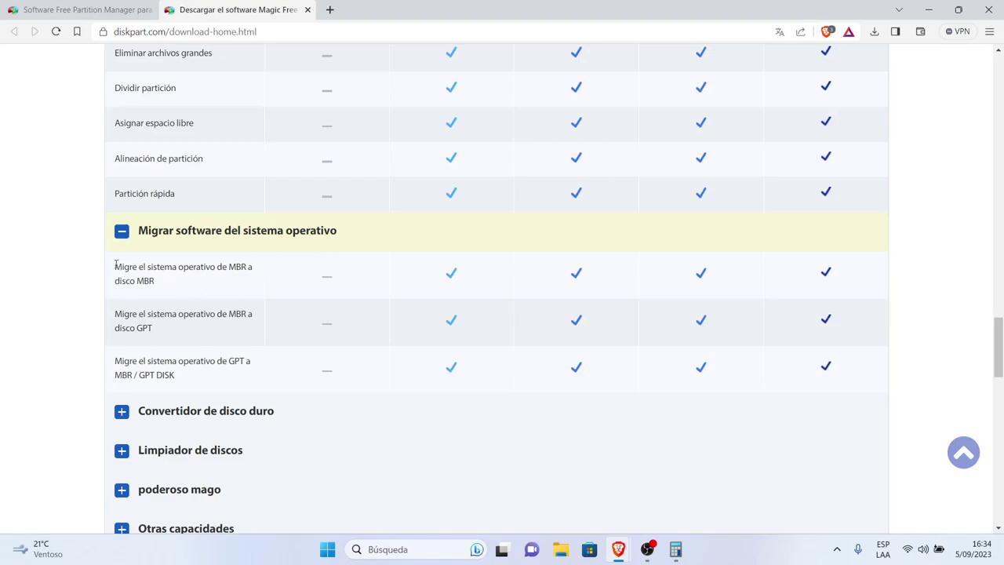
left_click_drag(115, 265, 242, 278)
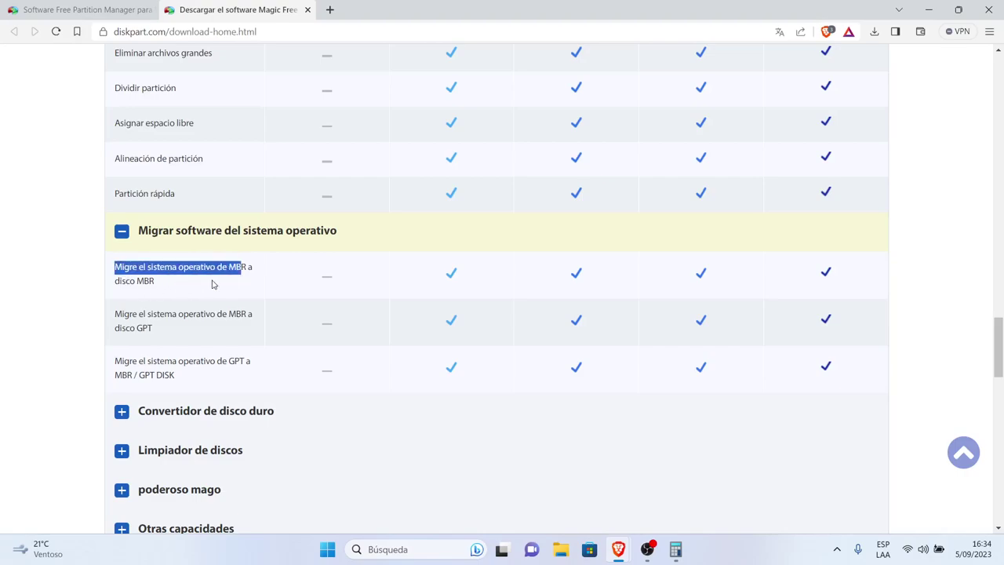
left_click(213, 284)
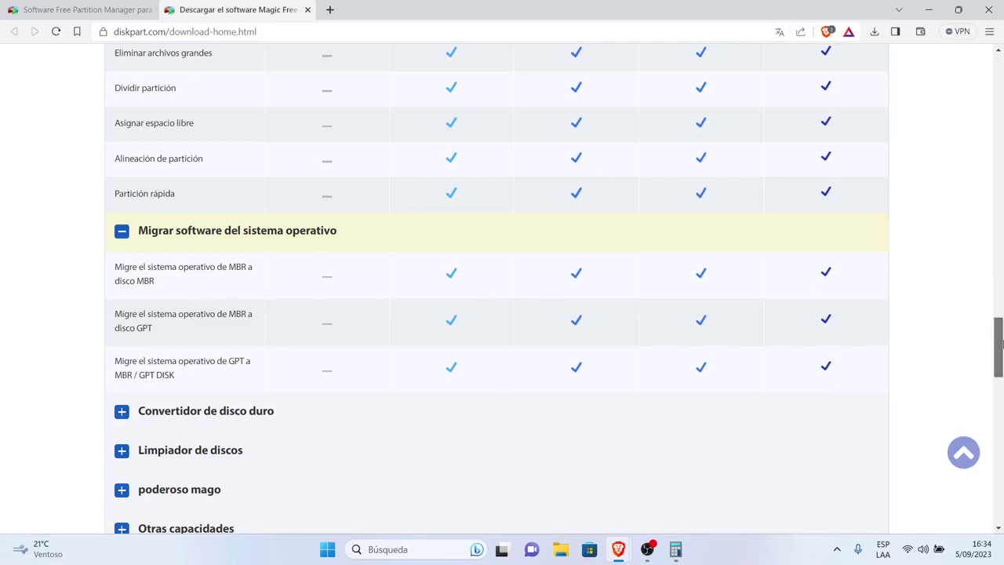
- Download the AOMEI Partition Assistant Standard freeware installer and save it in the Imágenes folder under its suggested name
left_click_drag(1000, 345, 1000, 104)
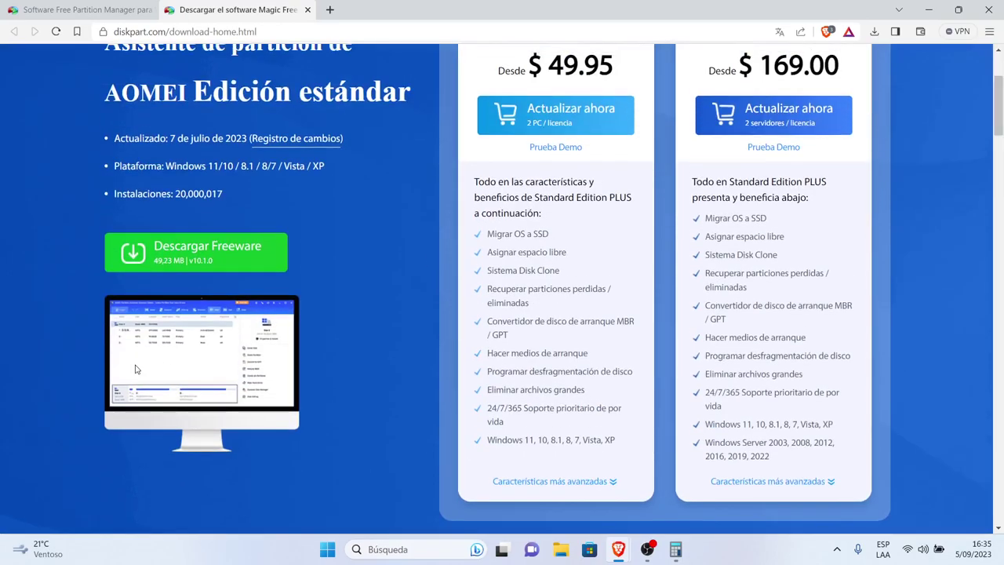
left_click(210, 266)
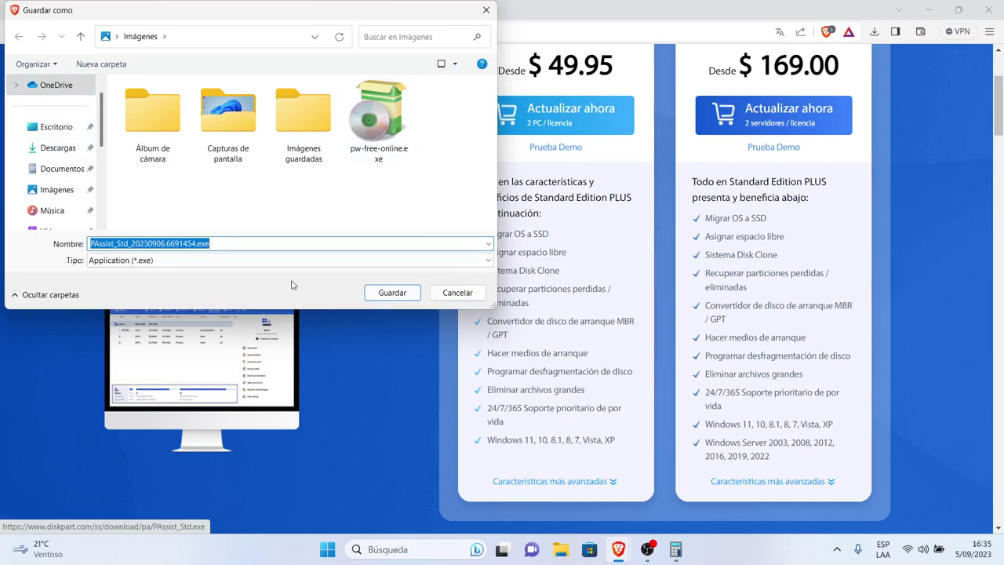
left_click(394, 289)
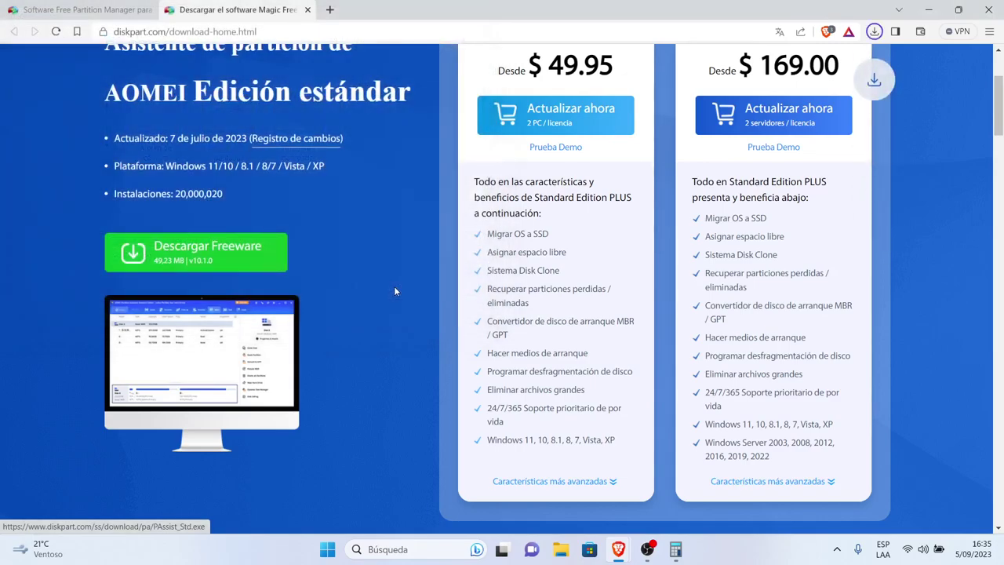
- Review the MBR and GPT operating system migration rows in the edition comparison table, highlighting their text
scroll(1002, 147, "down", 3)
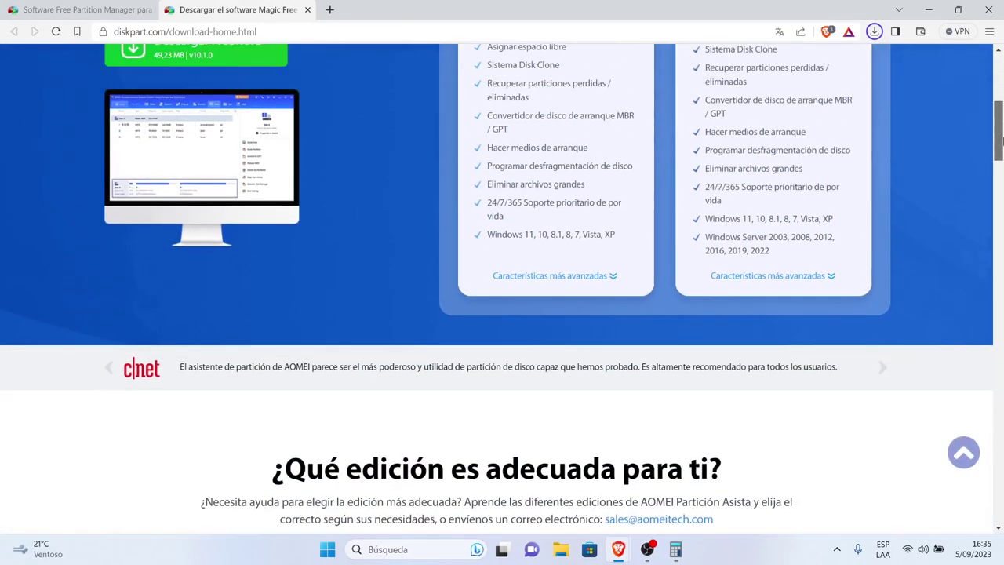
left_click_drag(1001, 140, 1001, 366)
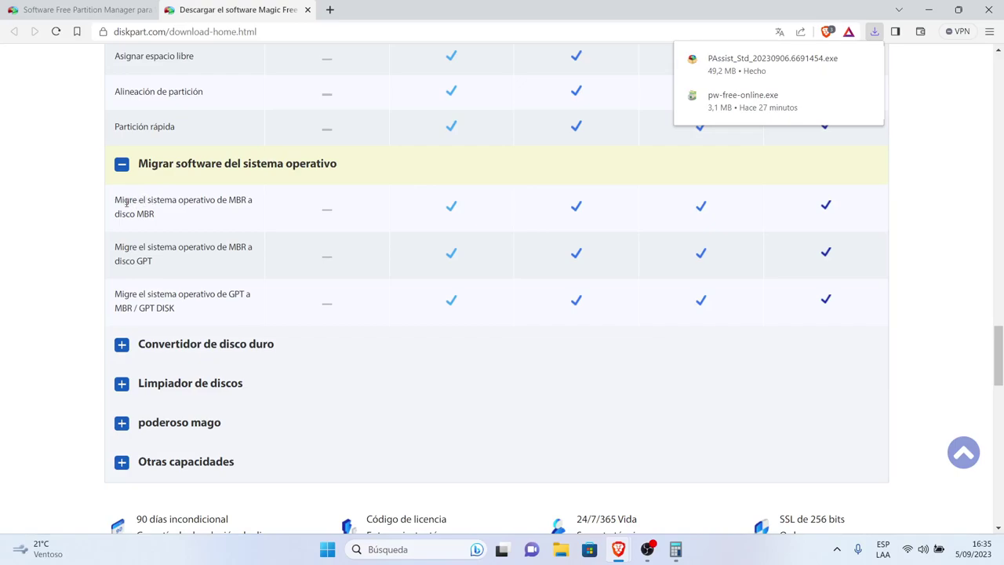
left_click_drag(118, 203, 253, 297)
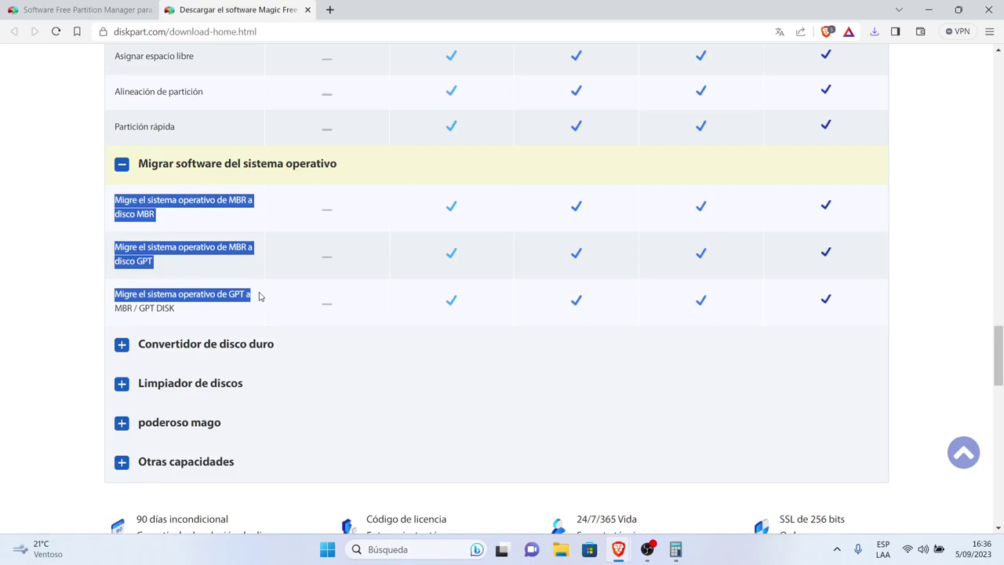
mouse_move(259, 296)
left_mouse_down()
mouse_move(258, 278)
mouse_move(247, 293)
mouse_move(279, 298)
mouse_move(252, 296)
mouse_move(258, 282)
mouse_move(235, 296)
mouse_move(262, 278)
mouse_move(252, 294)
mouse_move(263, 306)
left_mouse_up()
left_click(239, 239)
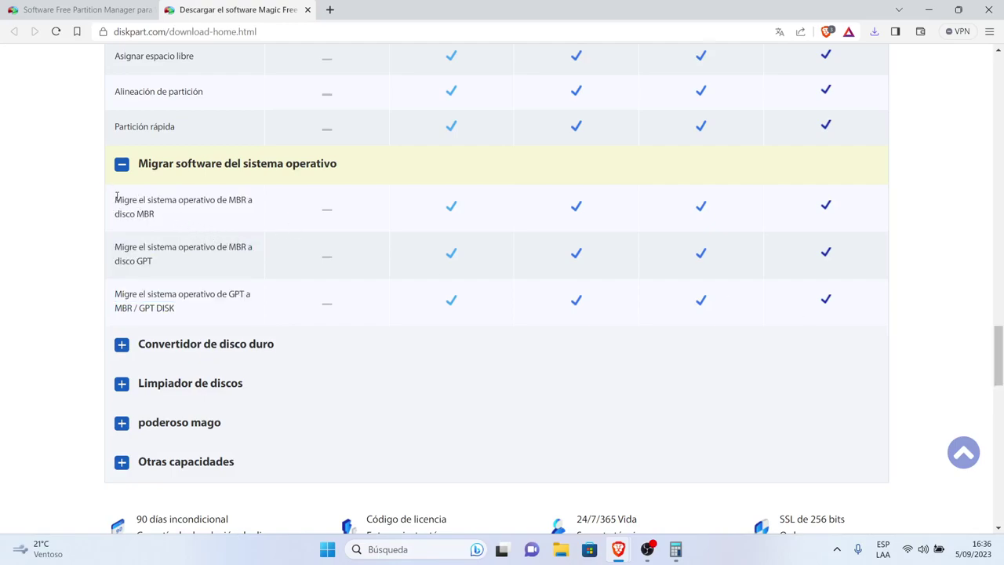
left_click_drag(116, 197, 257, 291)
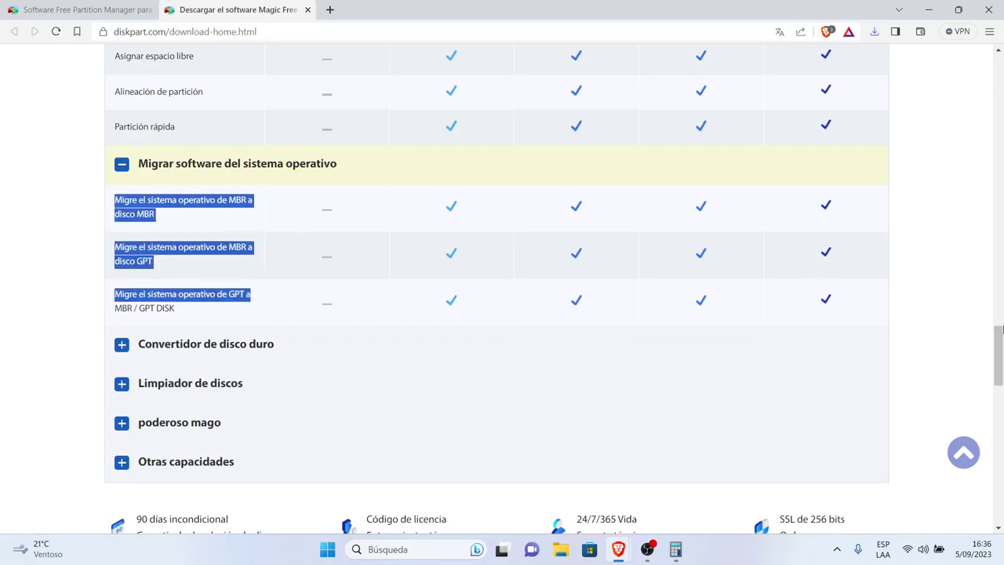
- Close both AOMEI tabs and the MiniTool Partition Wizard browser window to return to the desktop
left_click_drag(1002, 361, 1001, 79)
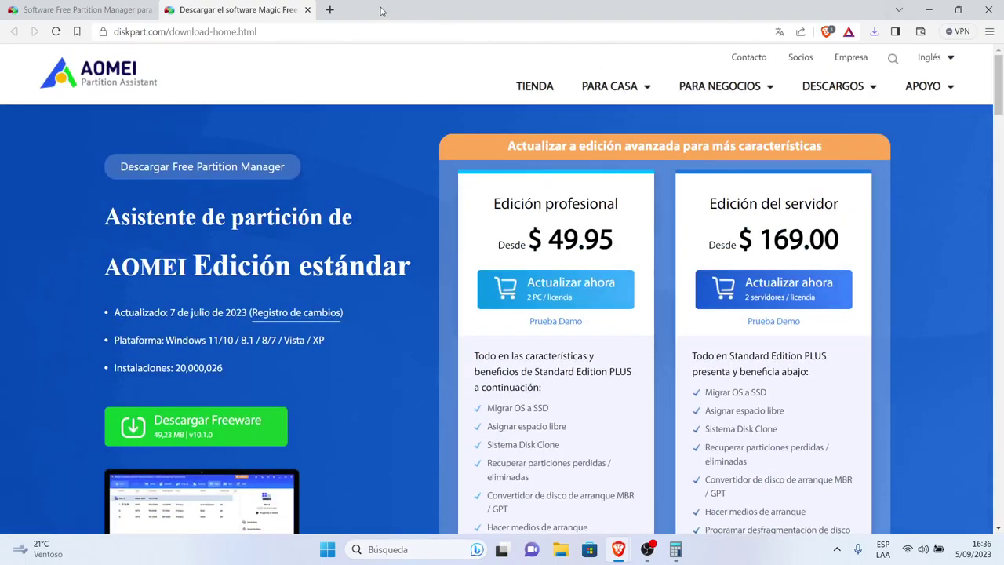
left_click(308, 10)
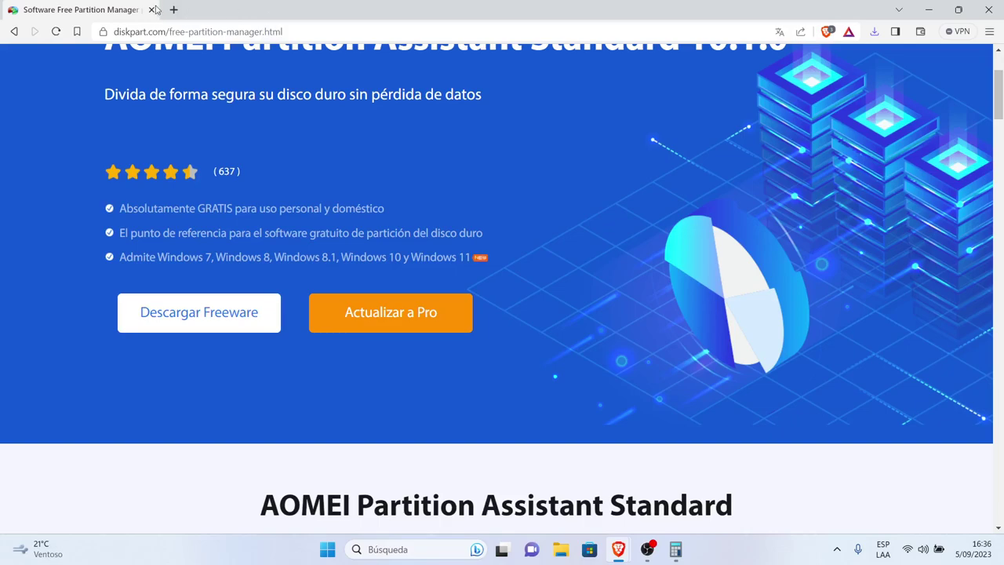
left_click(152, 9)
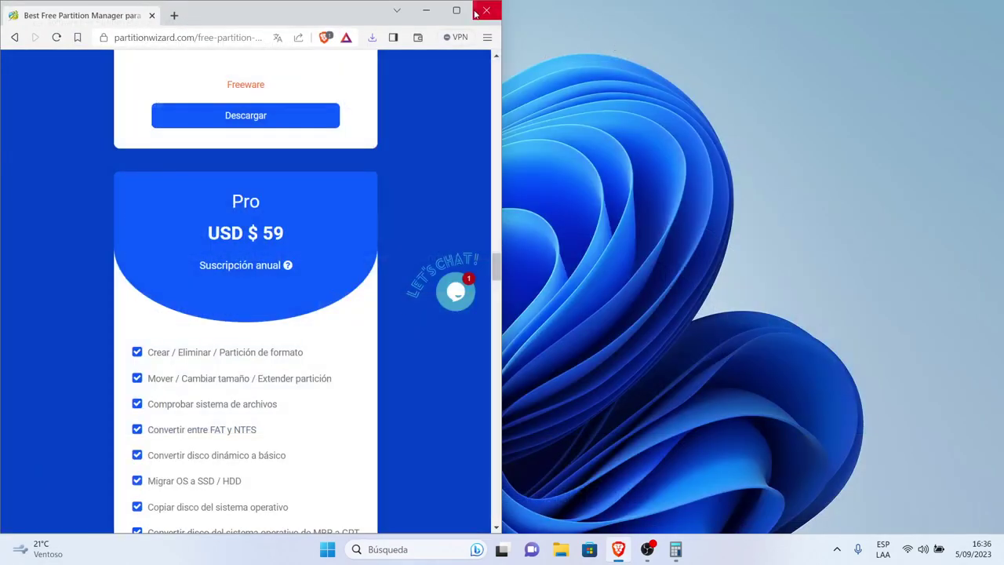
left_click(481, 10)
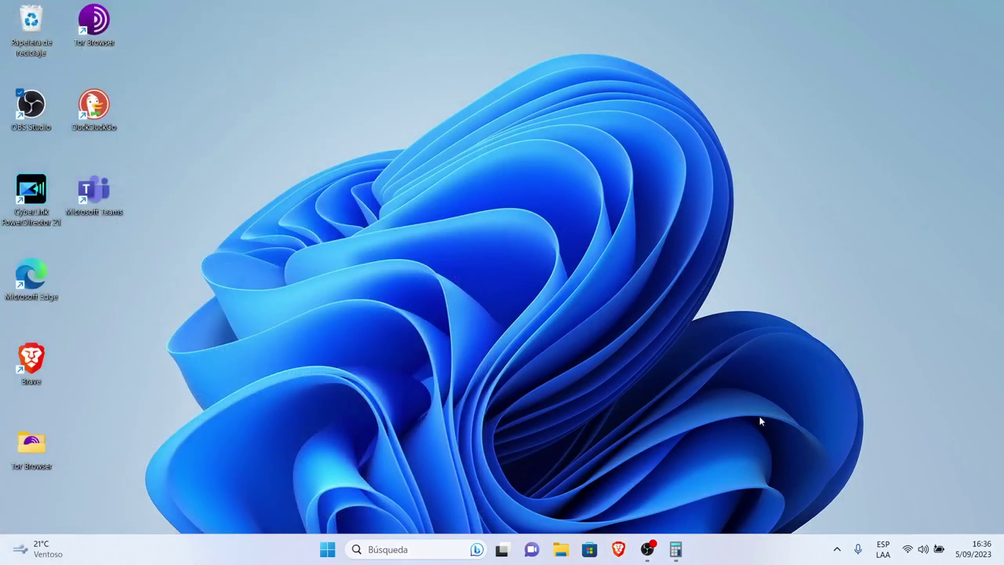
- Restore the Calculator window from the background and close it
left_click(676, 549)
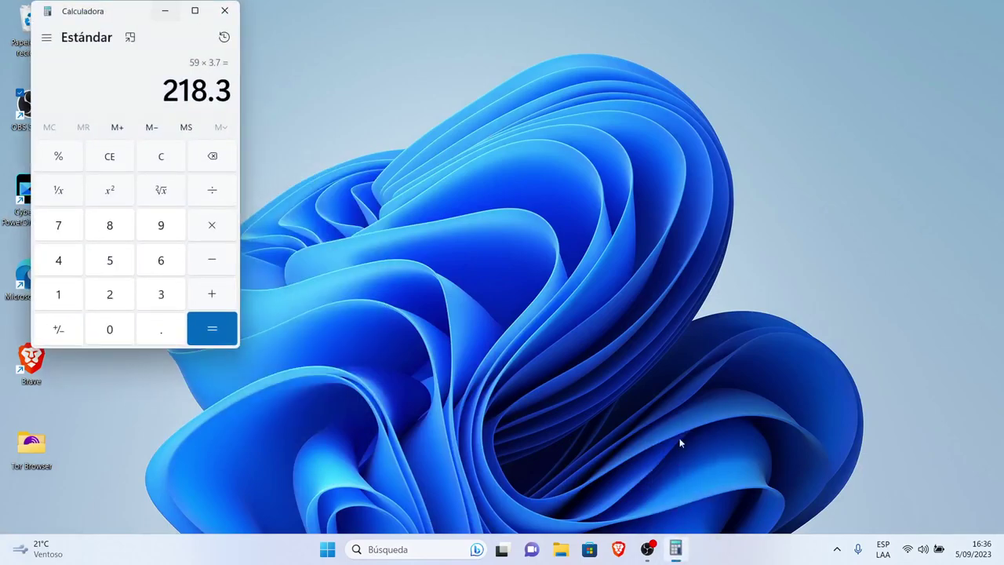
left_click(225, 11)
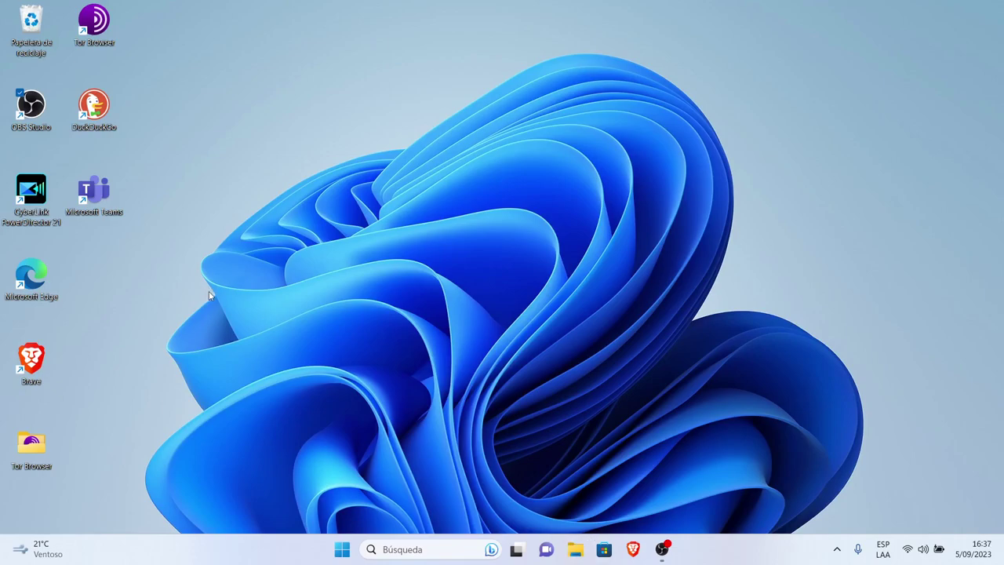
- Look through the Descargas and Documentos folders and the TOSHIBA (E:) drive in File Explorer, then close it
key("super+e")
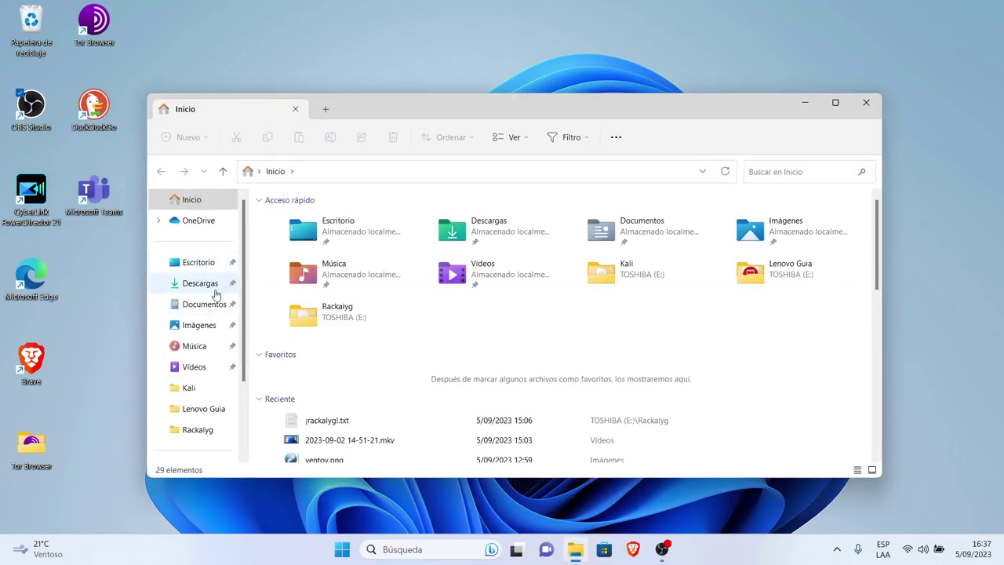
left_click(212, 284)
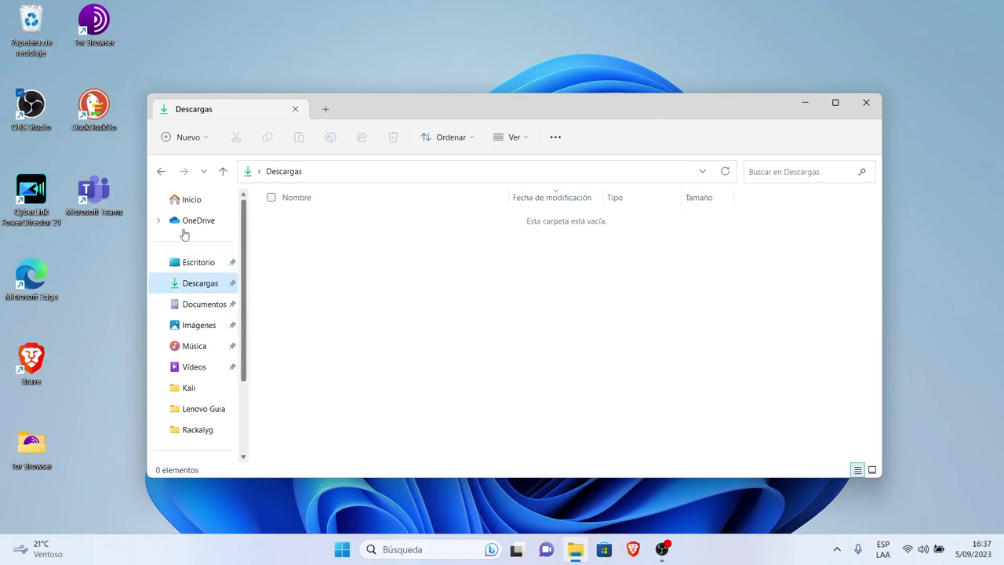
left_click(204, 305)
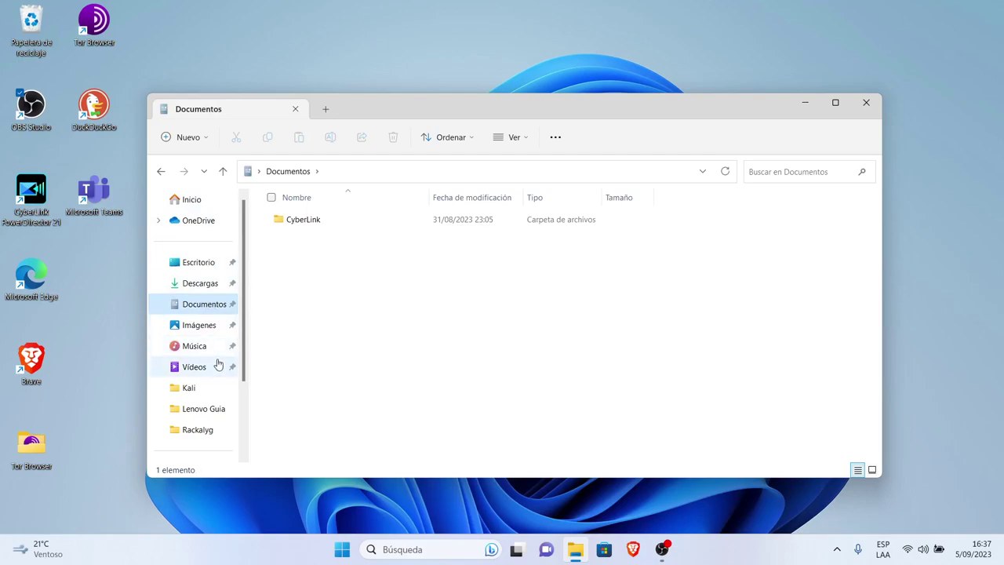
scroll(245, 363, "down", 2)
scroll(248, 364, "down", 1)
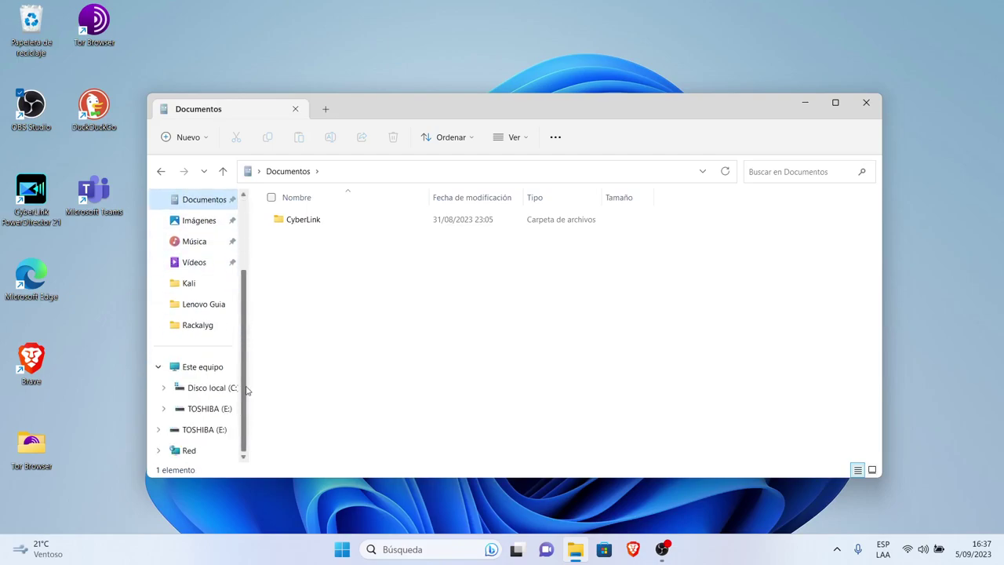
left_click(210, 411)
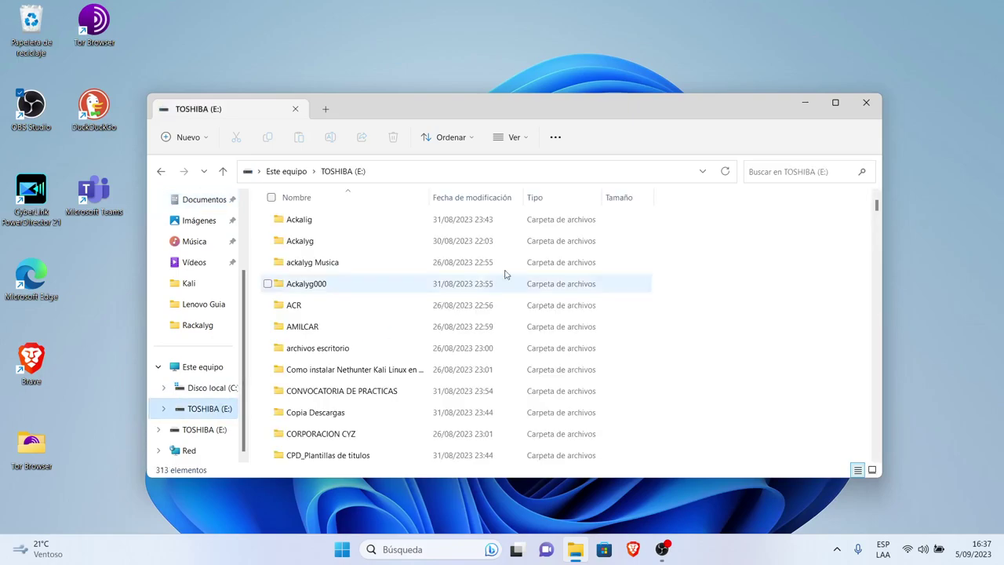
left_click_drag(877, 206, 882, 406)
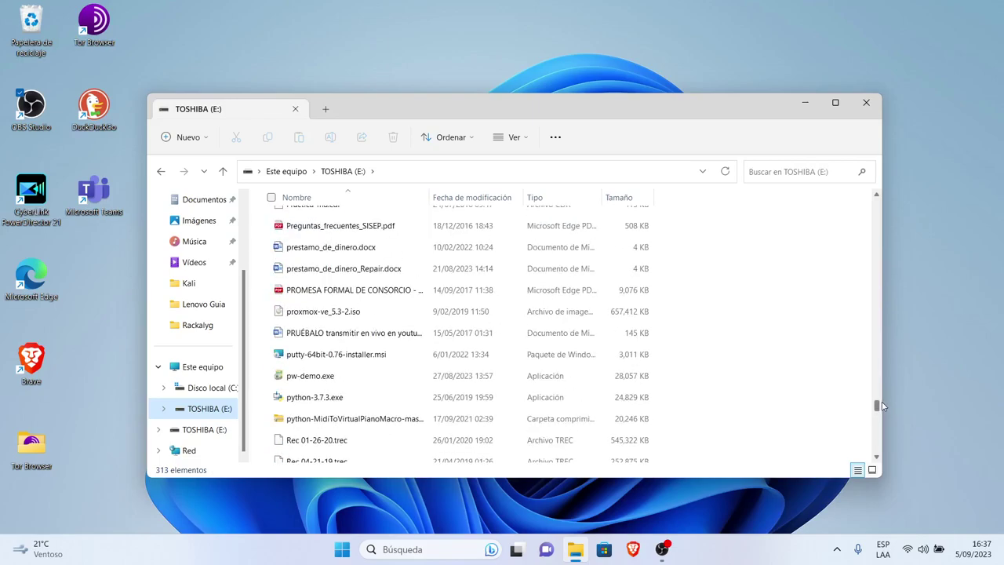
left_click_drag(882, 405, 863, 297)
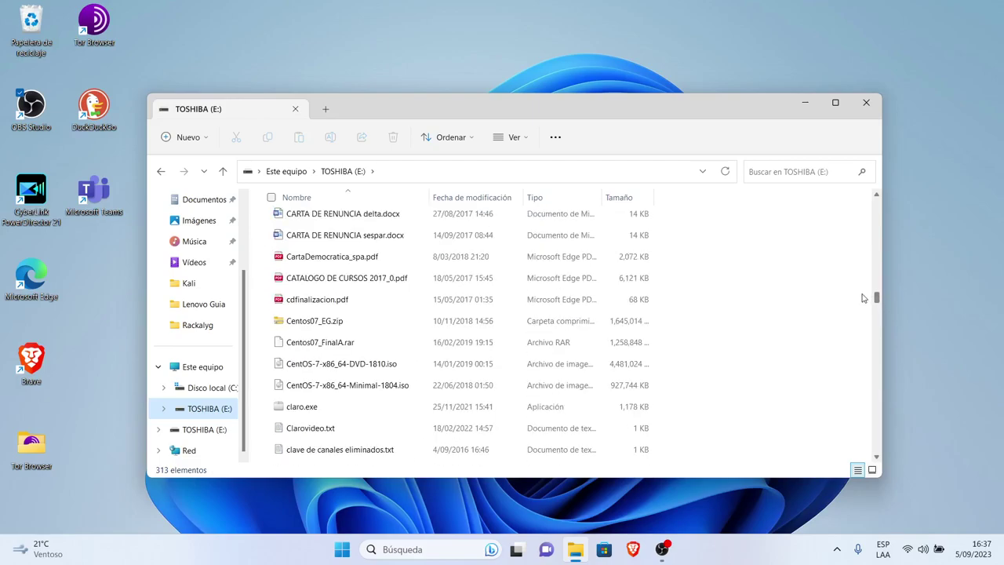
left_click(865, 102)
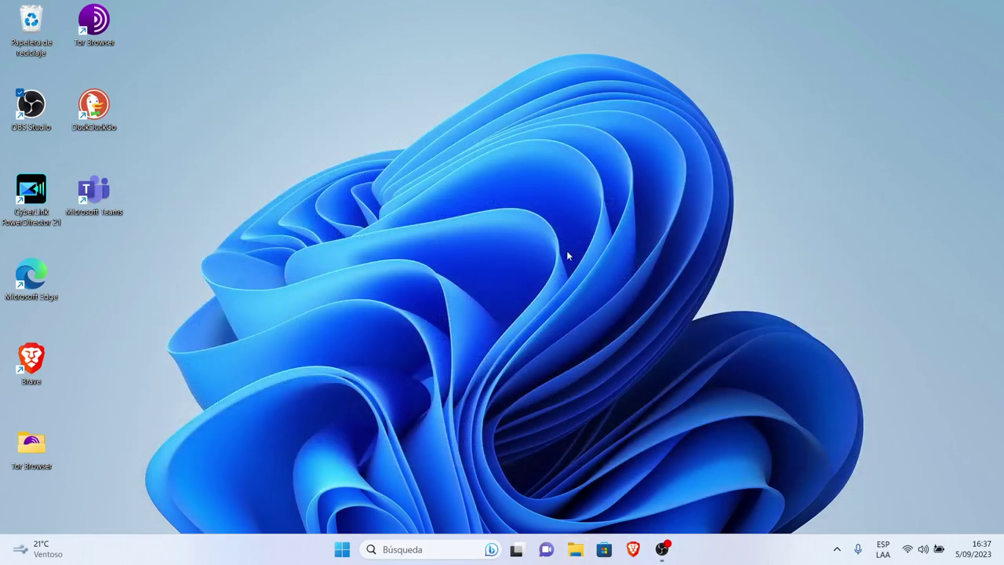
- Switch to Brave, maximize it, and open the AOMEI Partition Assistant purchase page on diskpart.com by looking up "aomei"
left_click(635, 550)
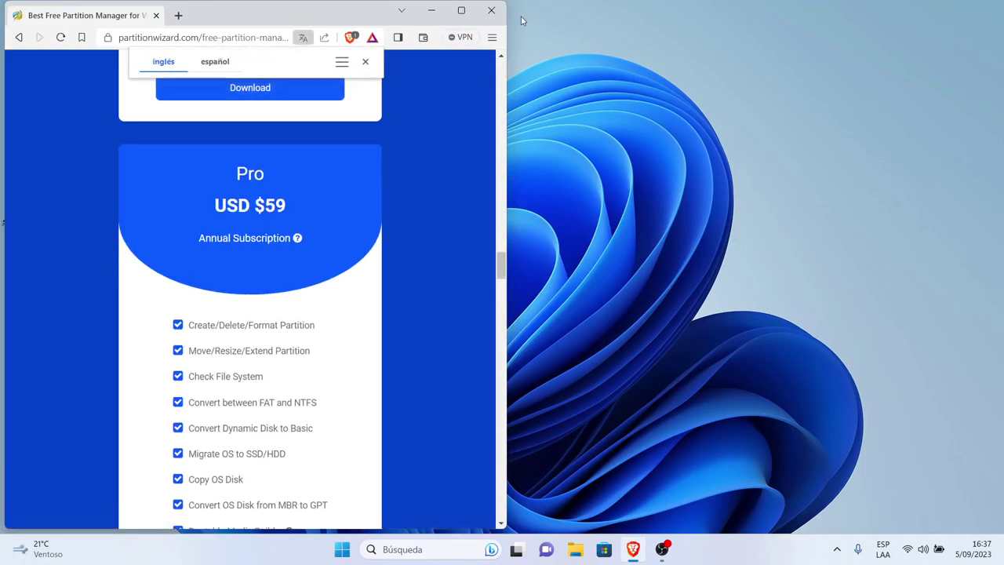
left_click(461, 10)
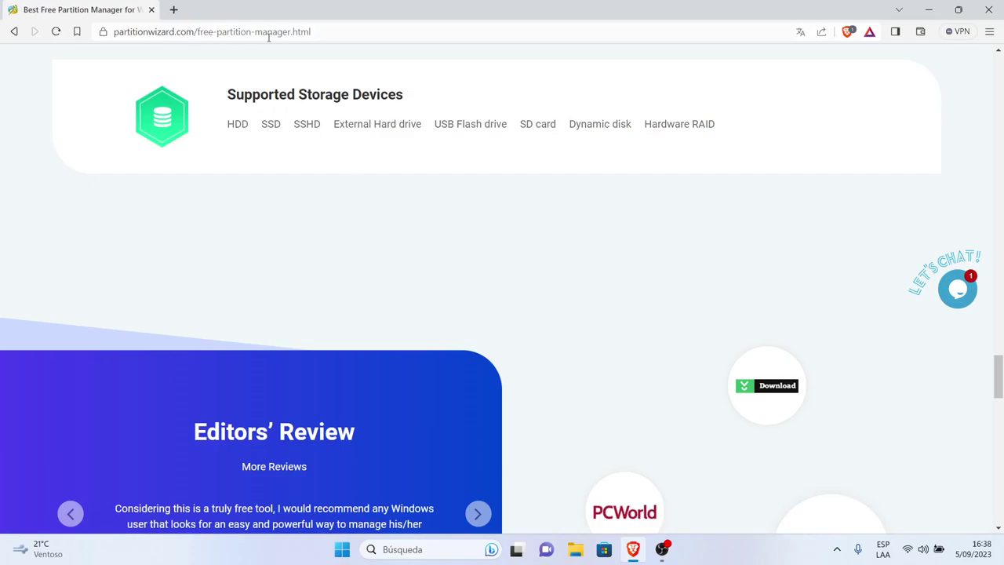
left_click(198, 35)
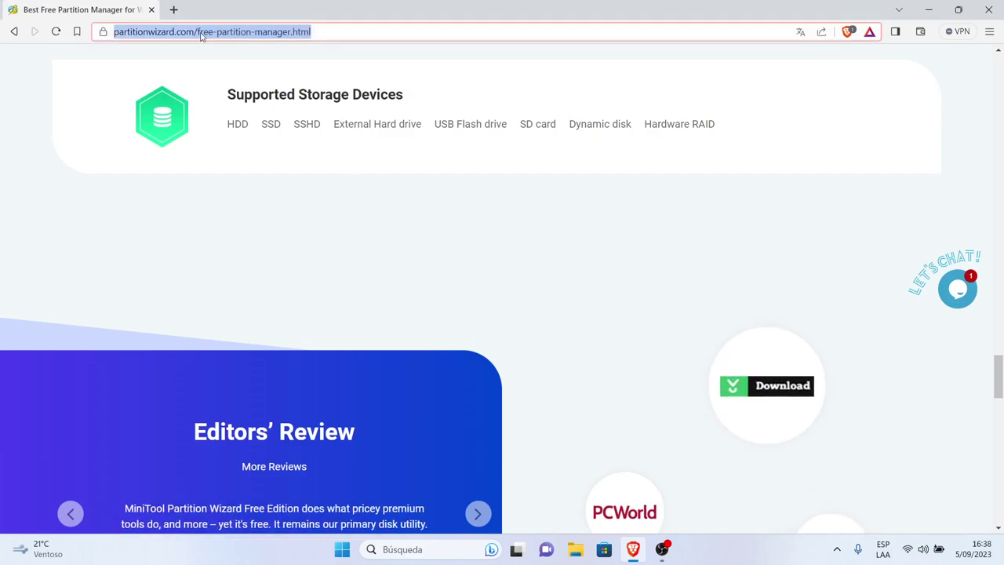
key("BackSpace")
type("ao")
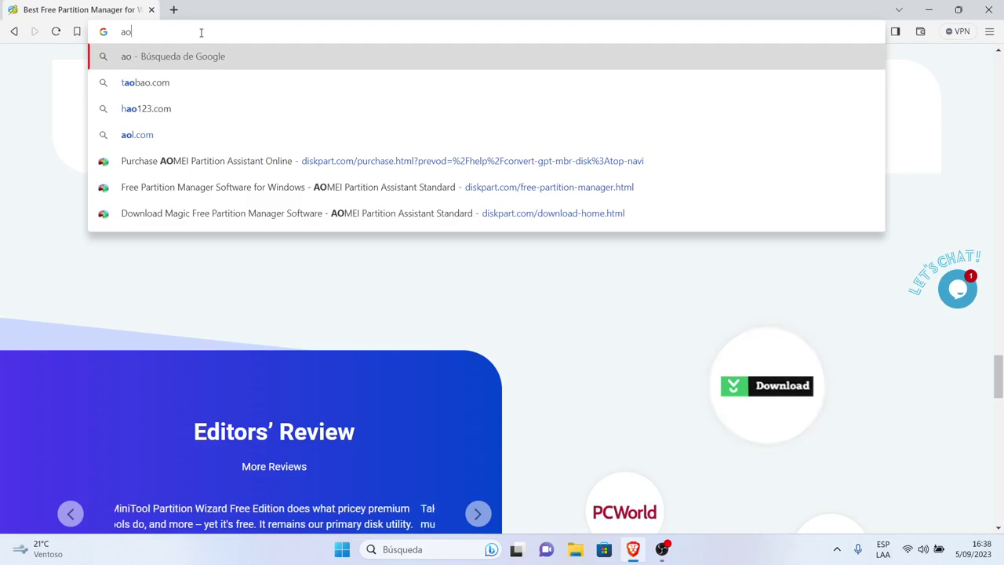
type("me")
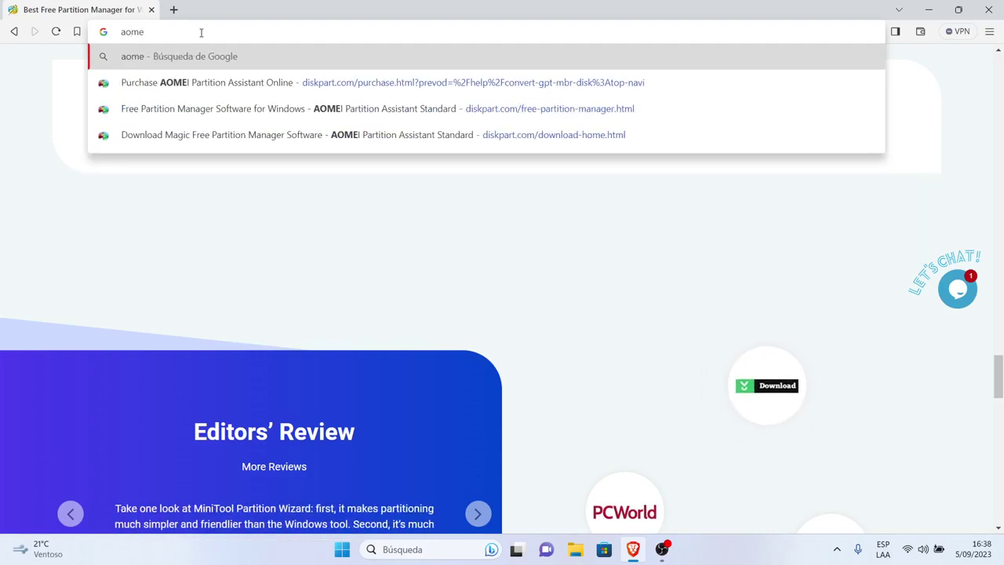
type("i")
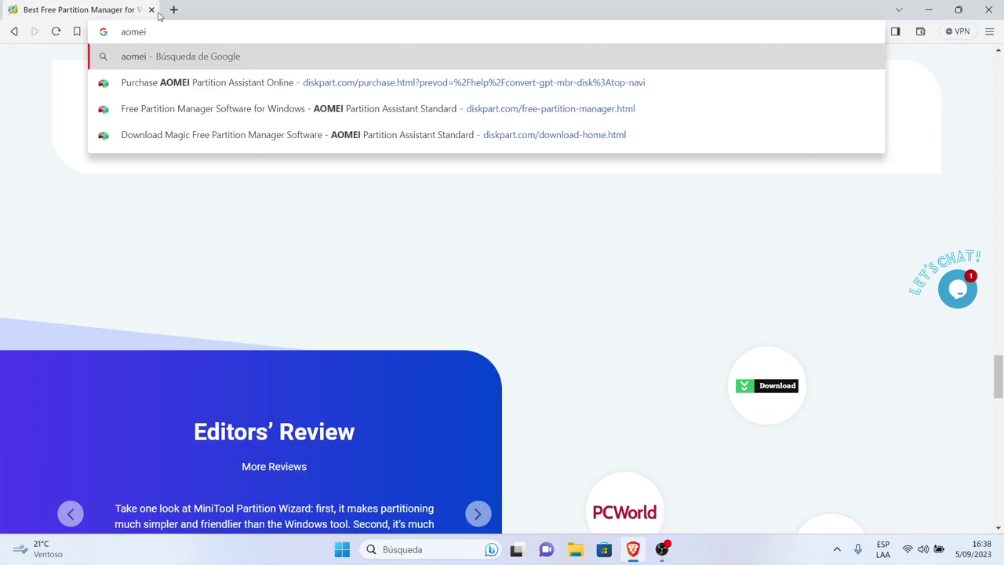
left_click(164, 83)
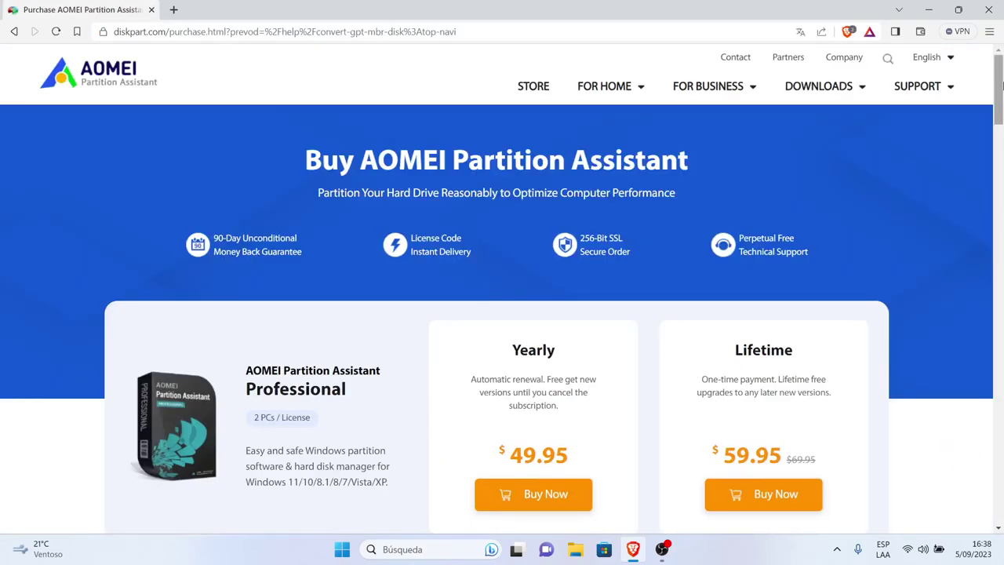
- Download the Partition Assistant Standard freeware installer into the Descargas folder under its suggested name and close the browser
left_click_drag(1002, 195, 1000, 72)
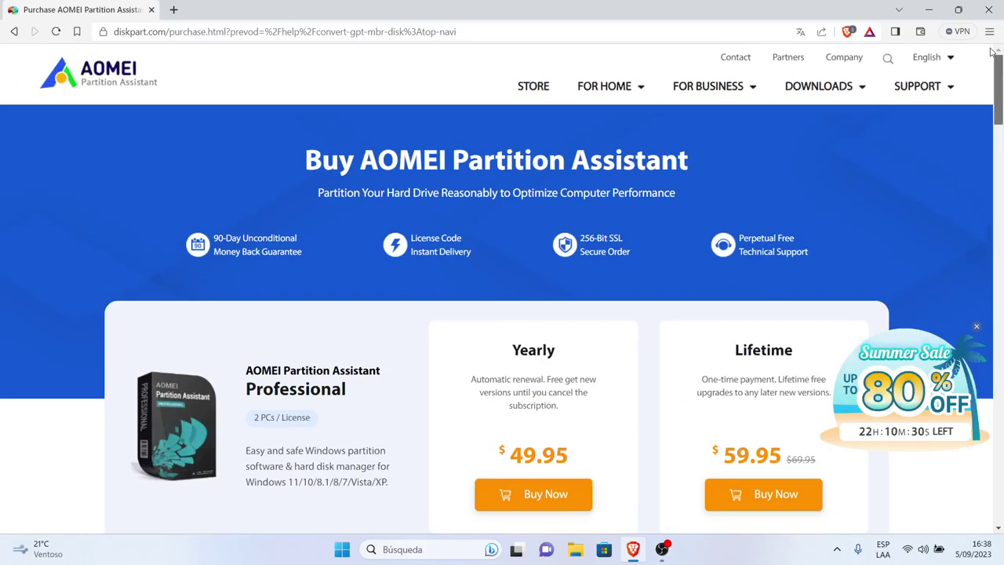
mouse_move(802, 98)
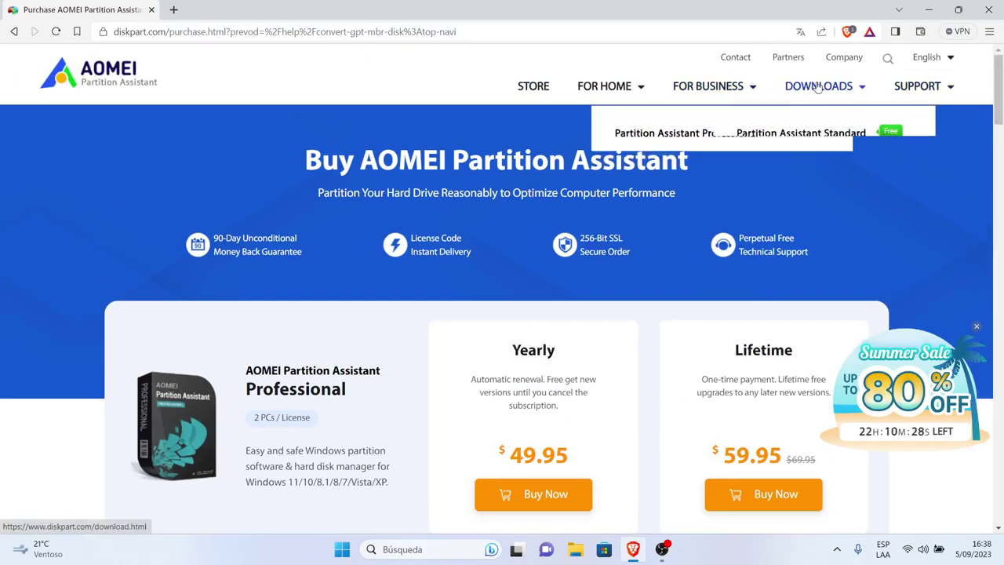
left_click(815, 134)
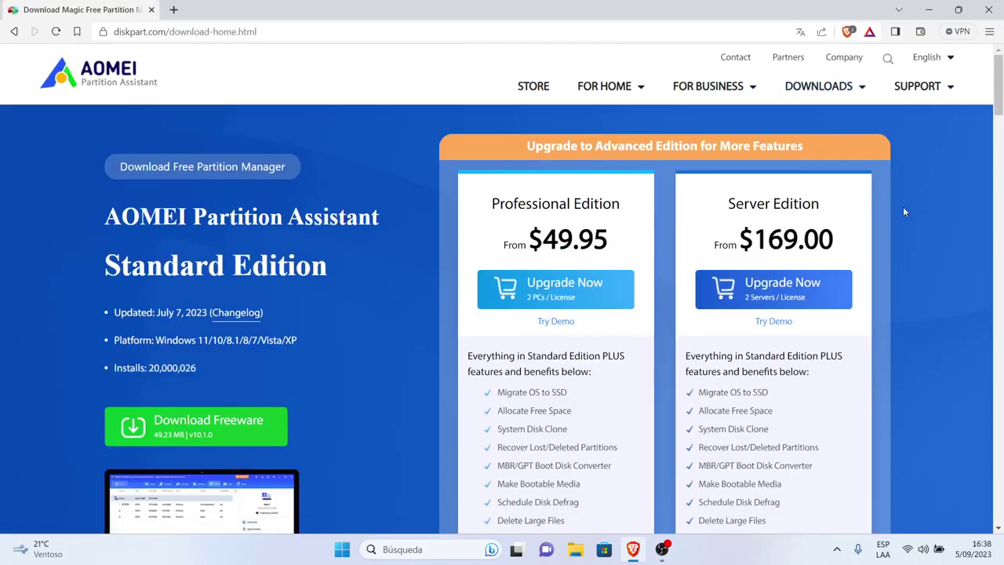
left_click(191, 434)
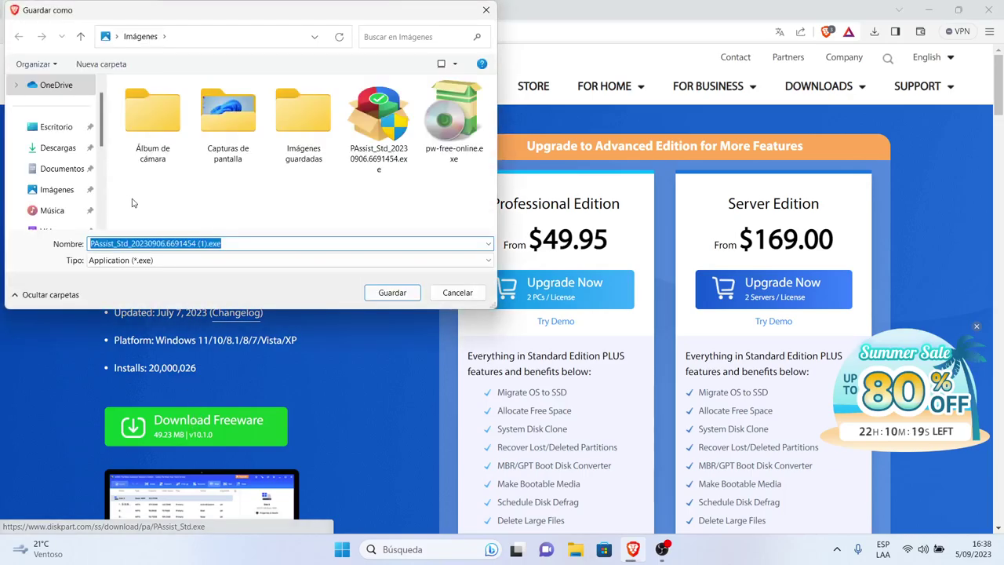
left_click(62, 151)
left_click(392, 291)
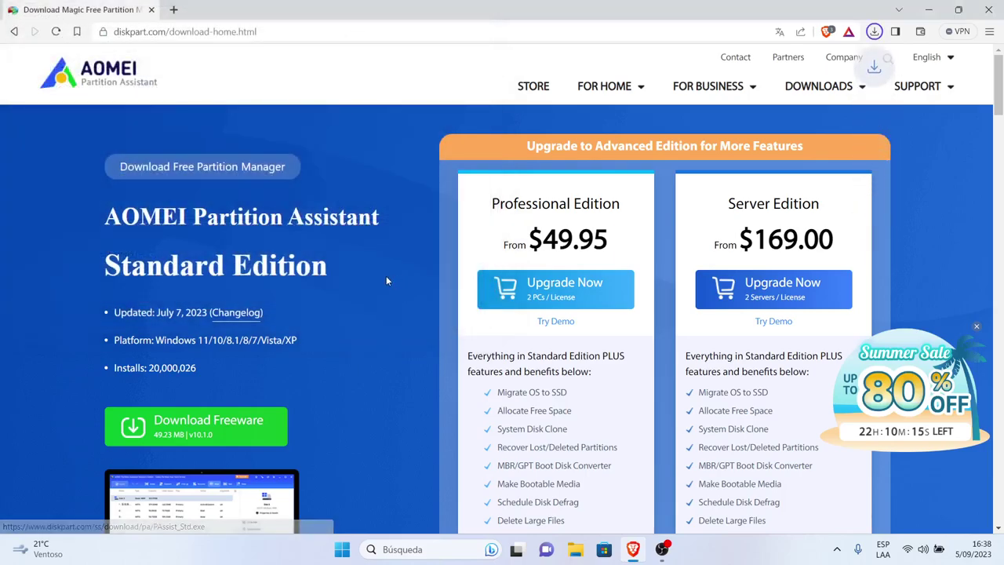
left_click(987, 9)
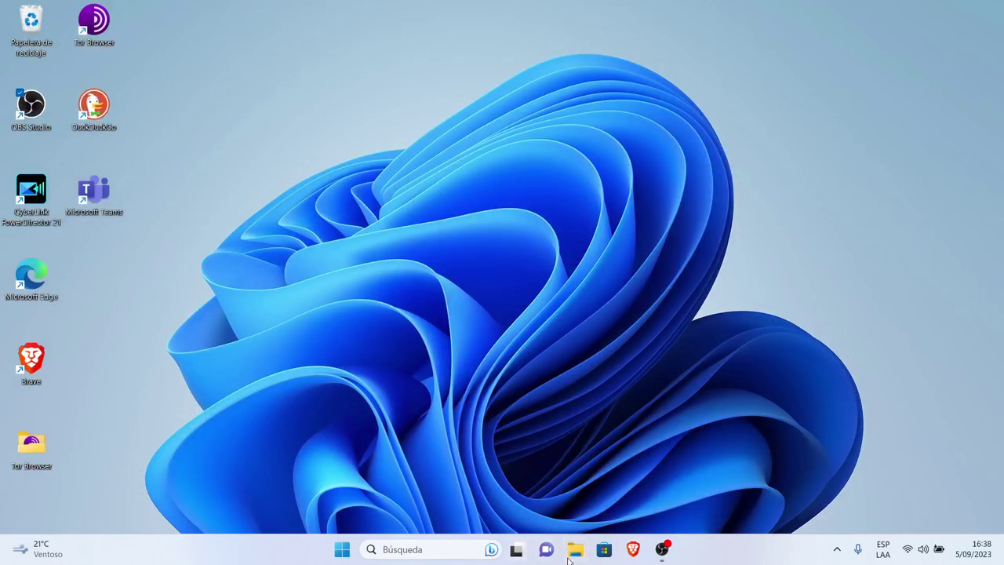
- Run the downloaded PAssist_Std installer from the Descargas folder as administrator, accepting Spanish(Español) as the installation language
left_click(570, 552)
left_click(200, 283)
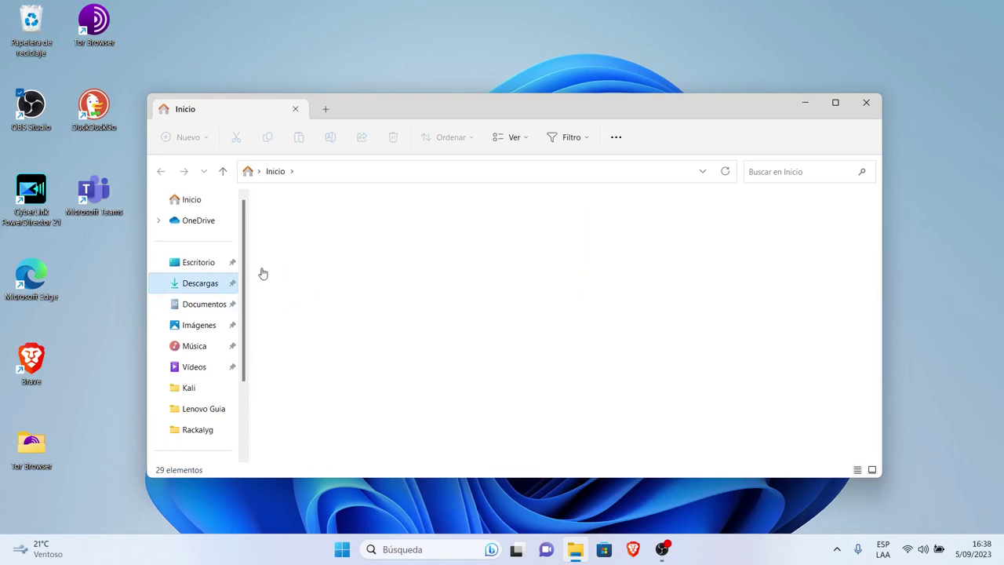
left_click(350, 237)
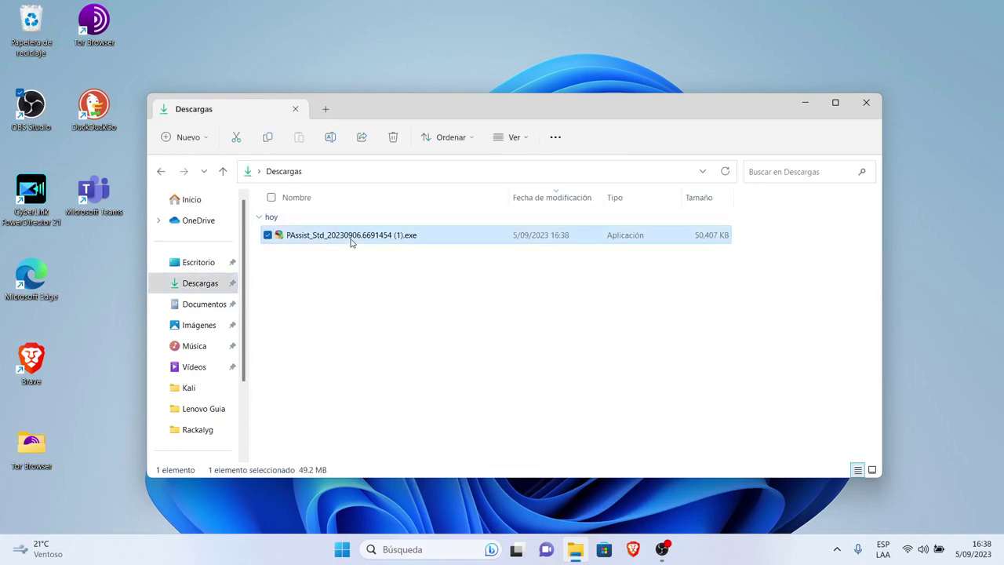
right_click(351, 242)
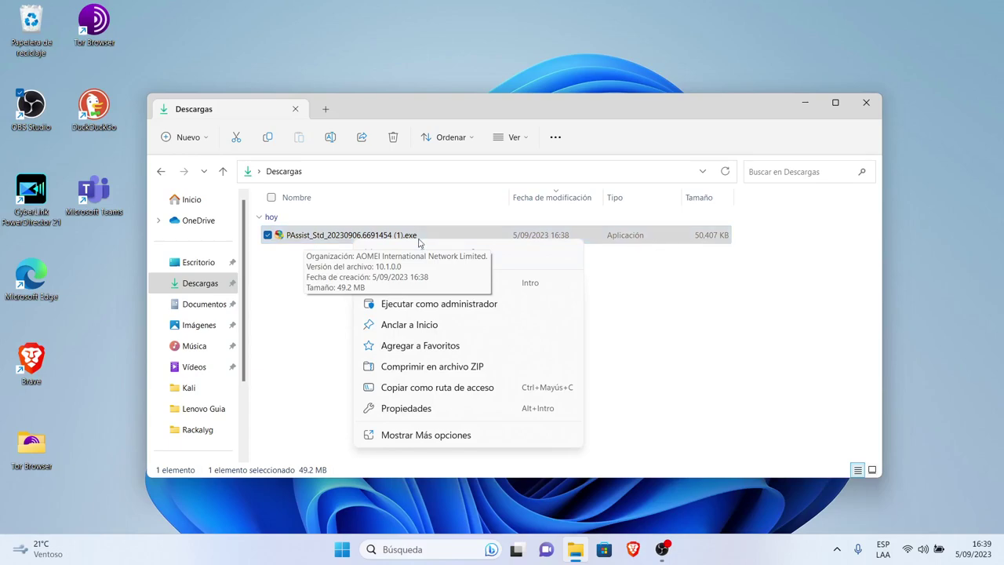
right_click(340, 240)
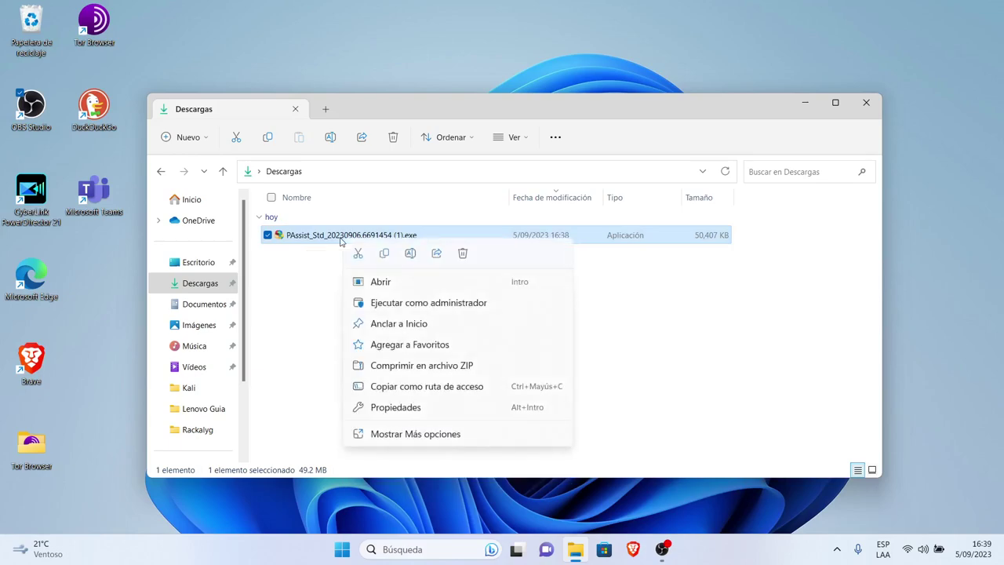
left_click(402, 303)
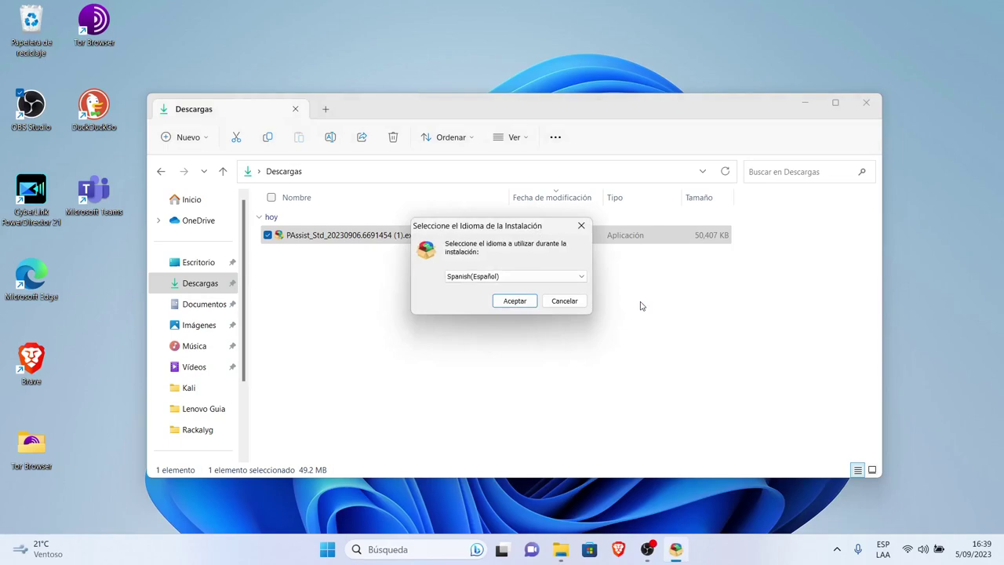
left_click(515, 304)
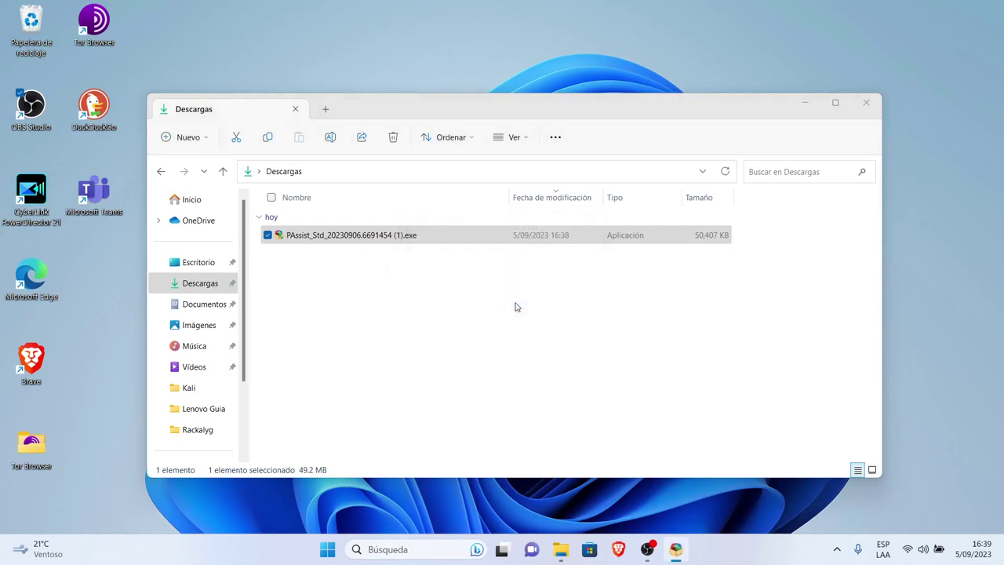
- Minimize File Explorer, skip the Pro Edition upgrade offer, and install AOMEI Partition Assistant through to the end of setup
left_click(804, 103)
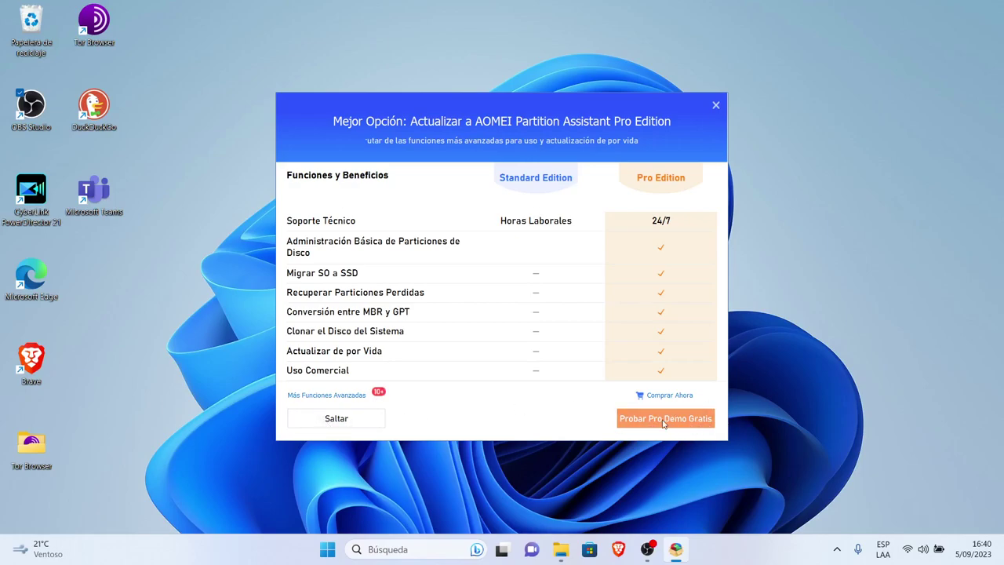
left_click(336, 419)
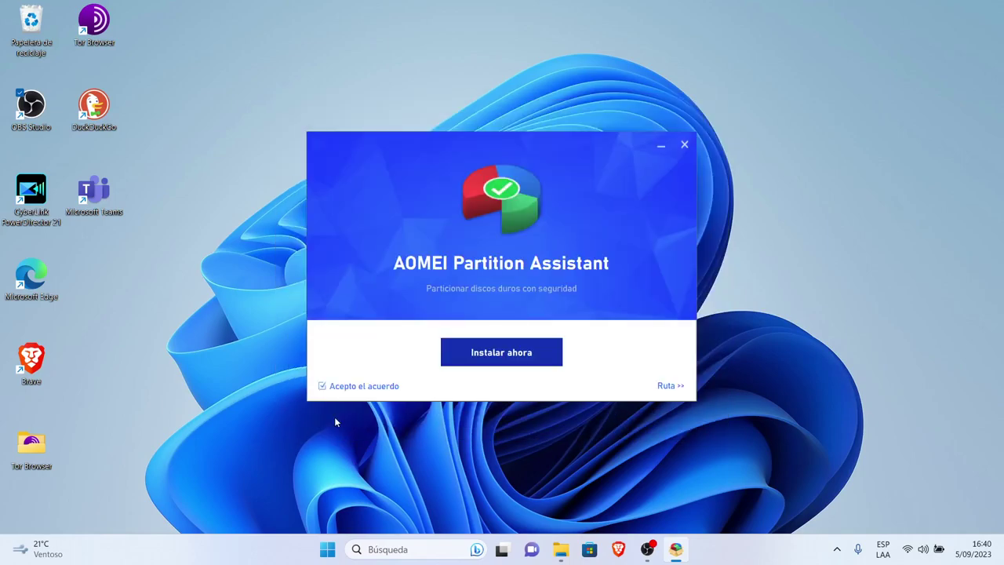
left_click(524, 354)
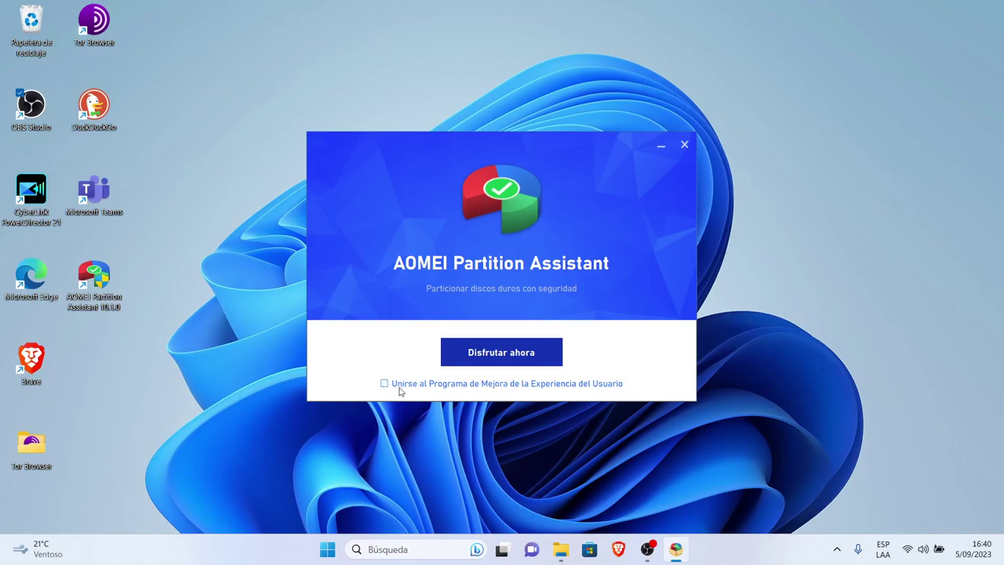
left_click(518, 360)
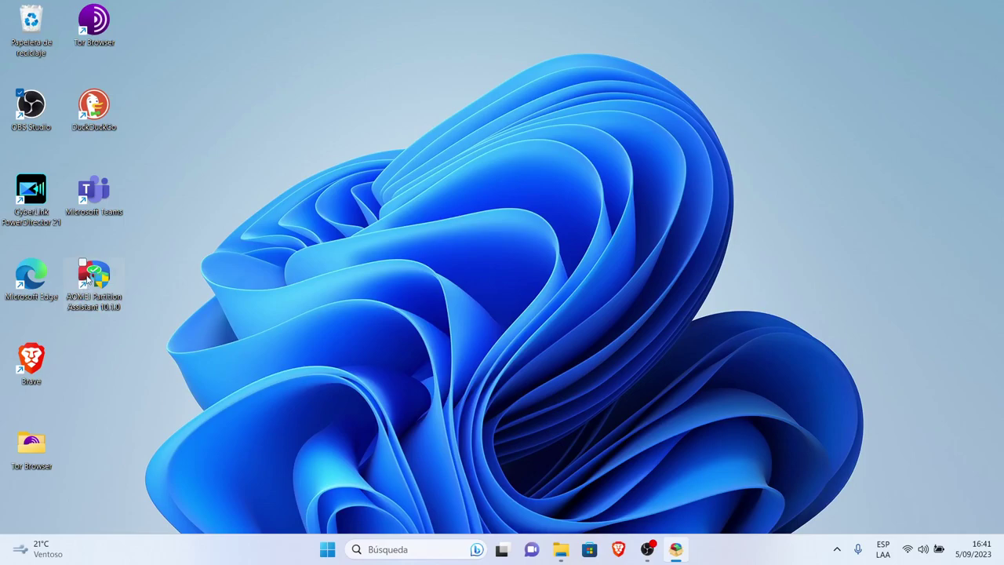
- Launch AOMEI Partition Assistant, bring up the operations offered for Disco 0, and minimize the program
double_click(107, 297)
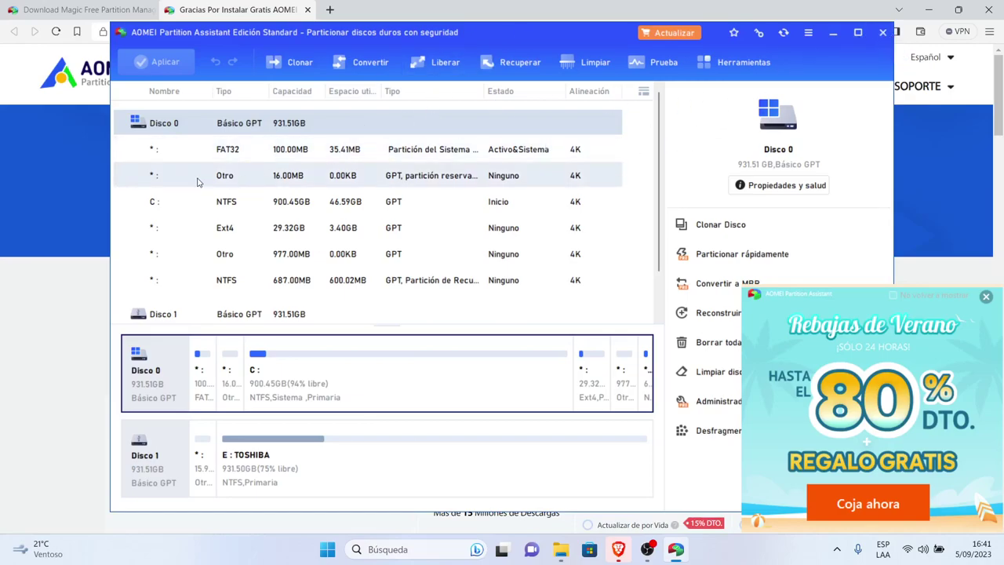
right_click(239, 127)
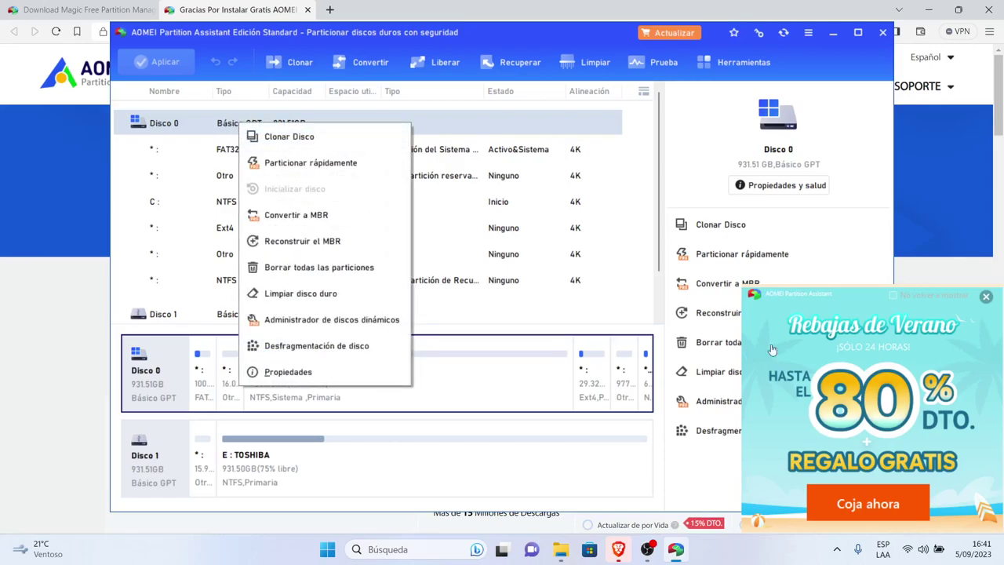
left_click(831, 40)
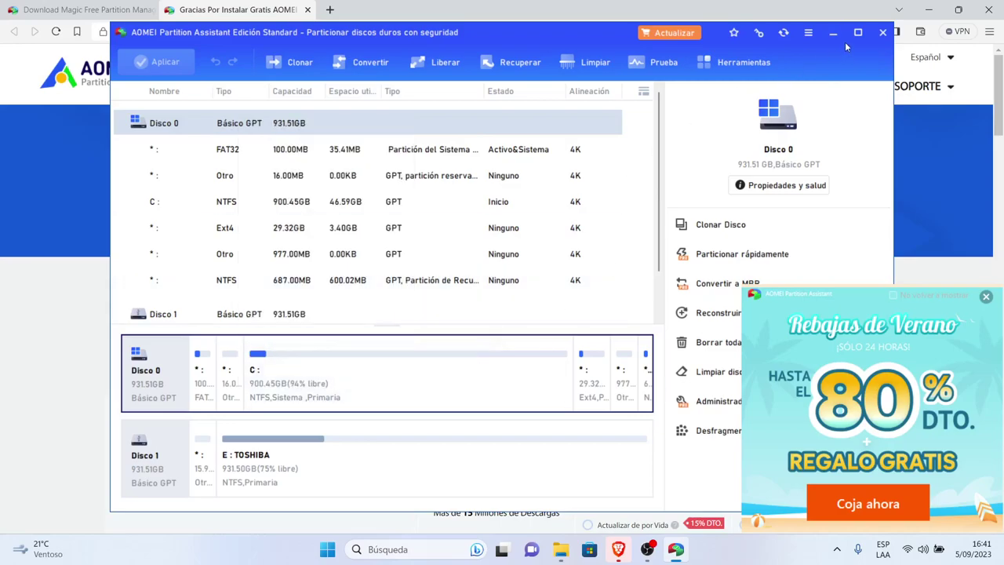
left_click(833, 34)
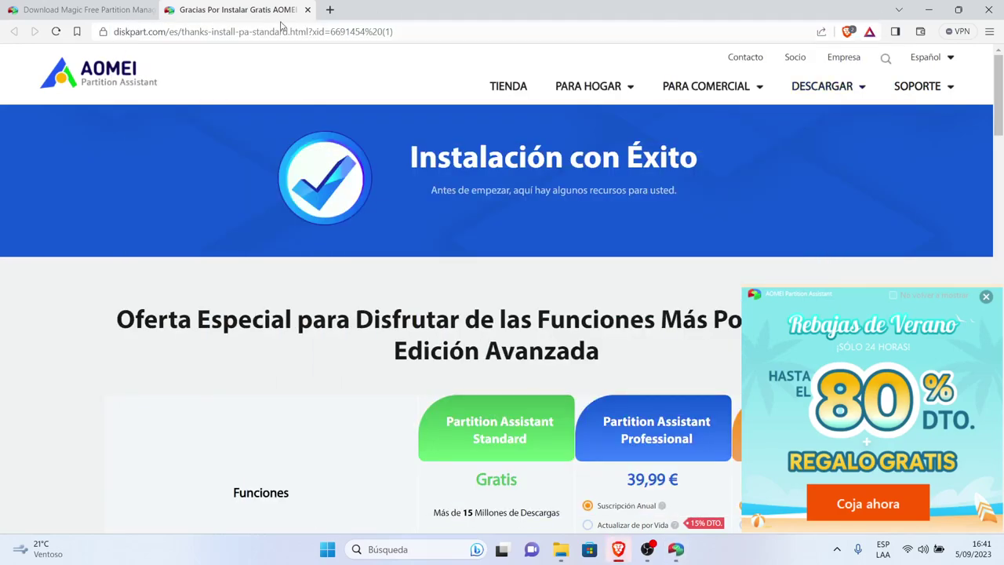
- Close the post-installation web pages and open Windows Administración de discos in a maximized window
left_click(308, 10)
left_click(618, 550)
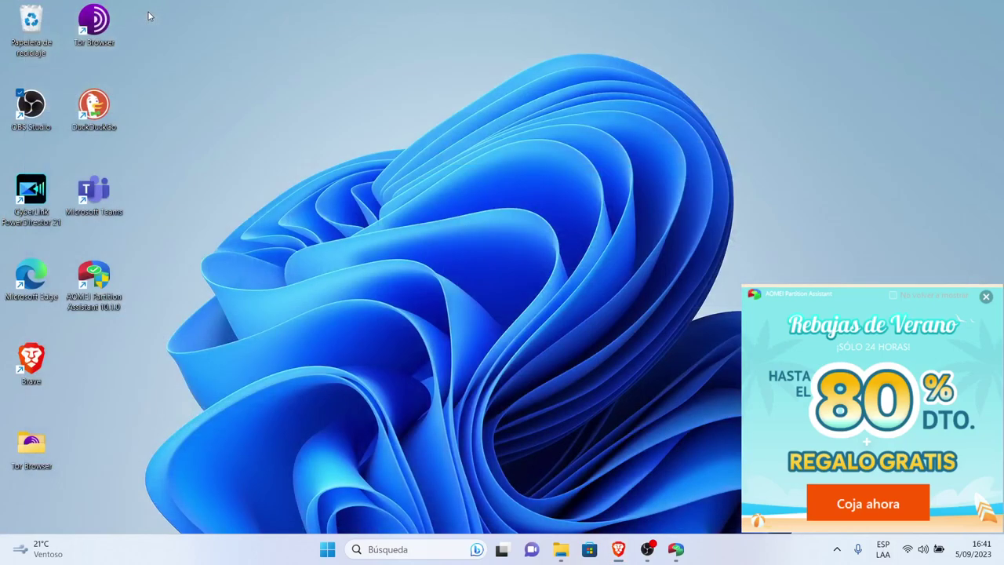
left_click(413, 549)
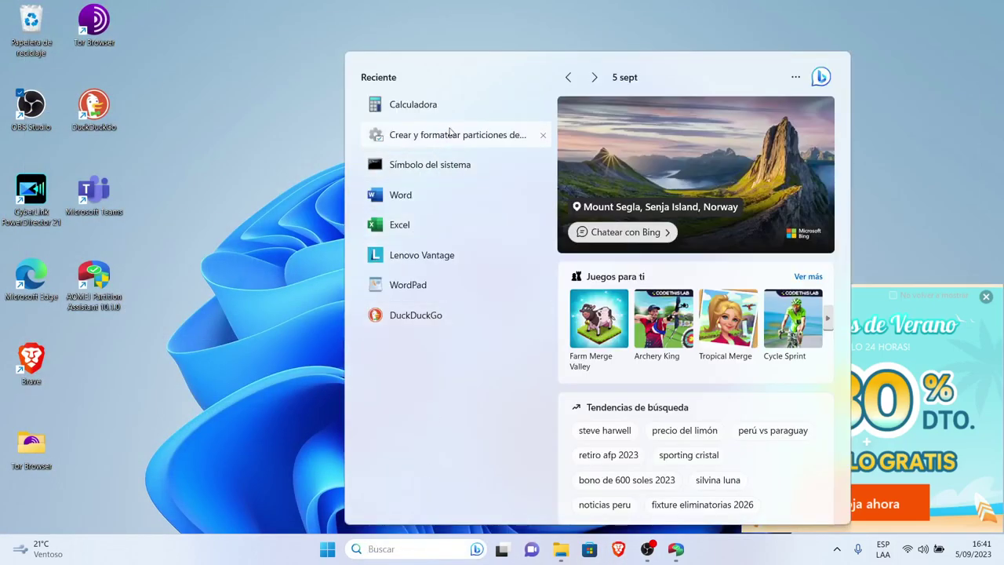
left_click(451, 136)
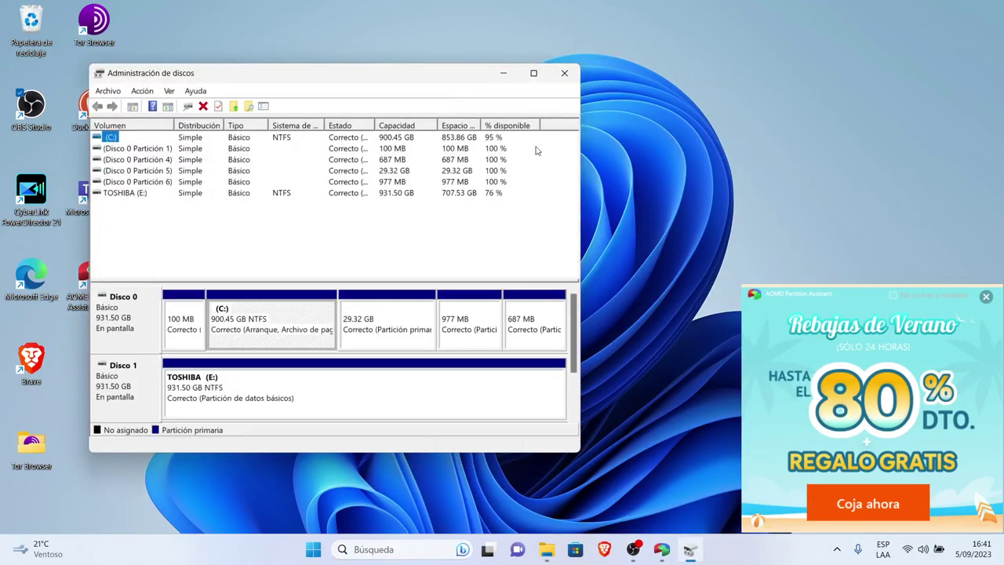
left_click(534, 73)
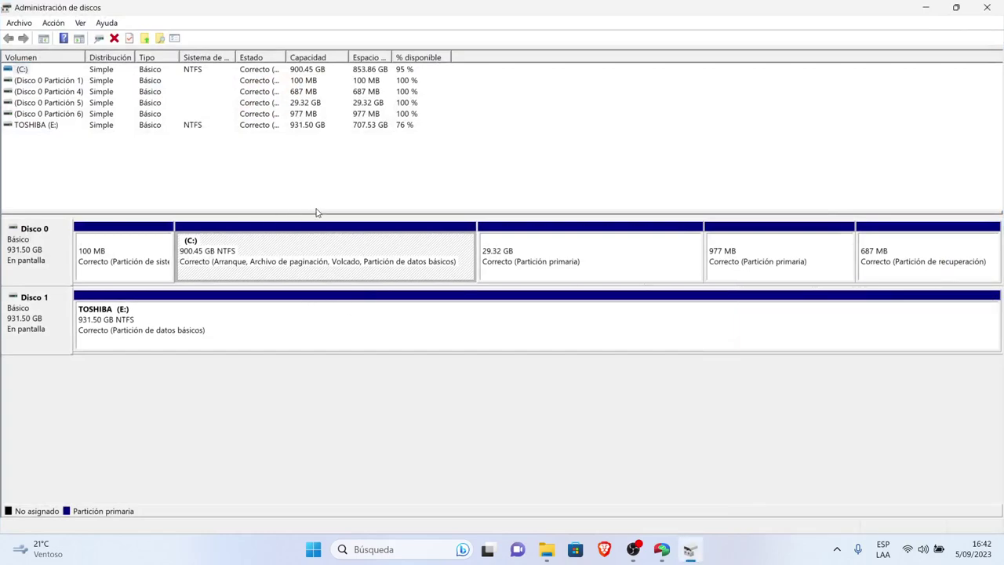
- Check the partition style in the volume properties of Disco 0 and dismiss the dialog without changes
left_click(39, 257)
right_click(38, 255)
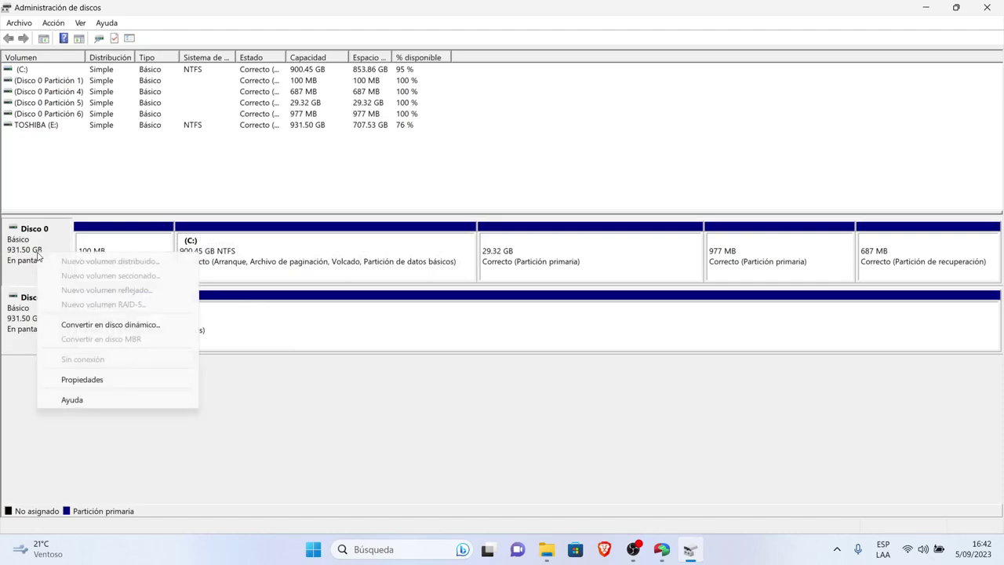
left_click(71, 379)
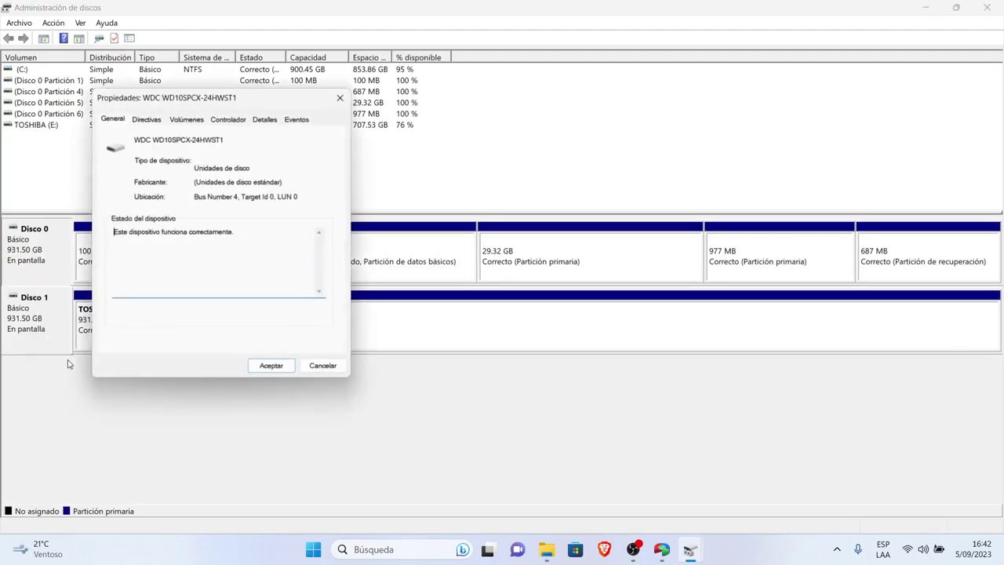
left_click(181, 119)
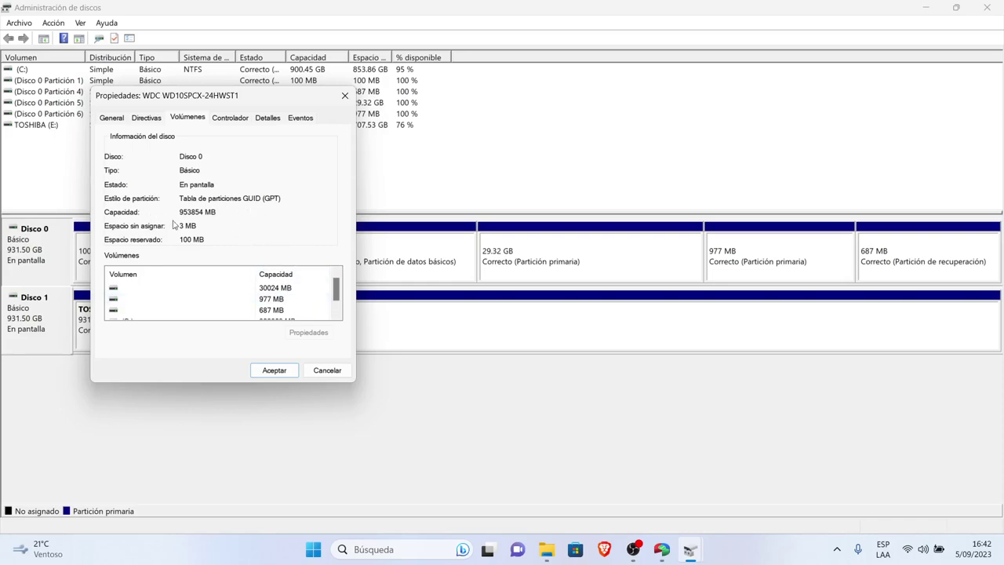
left_click(327, 370)
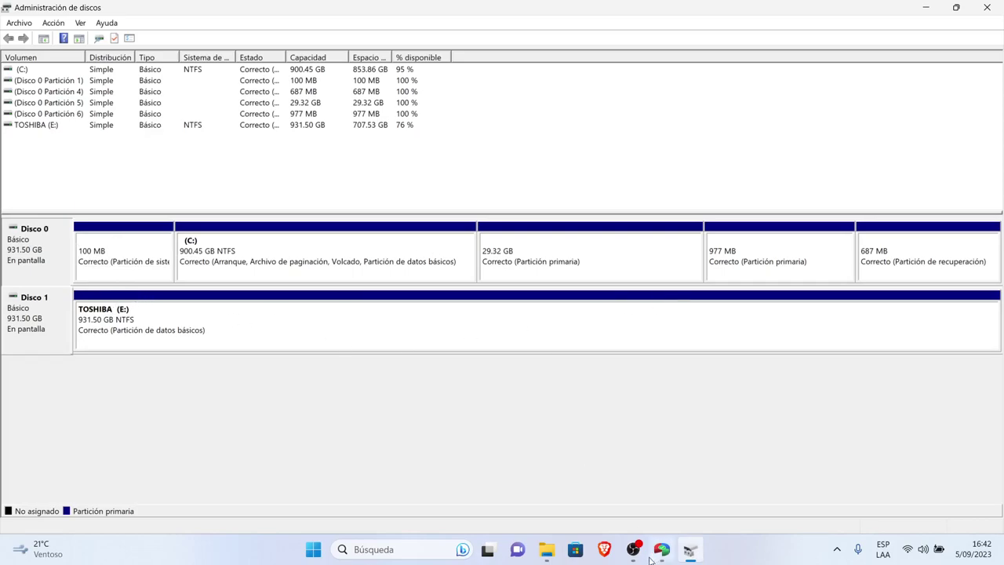
- Switch to Brave, load YouTube, and go to the signed-in account's own channel page
left_click(605, 550)
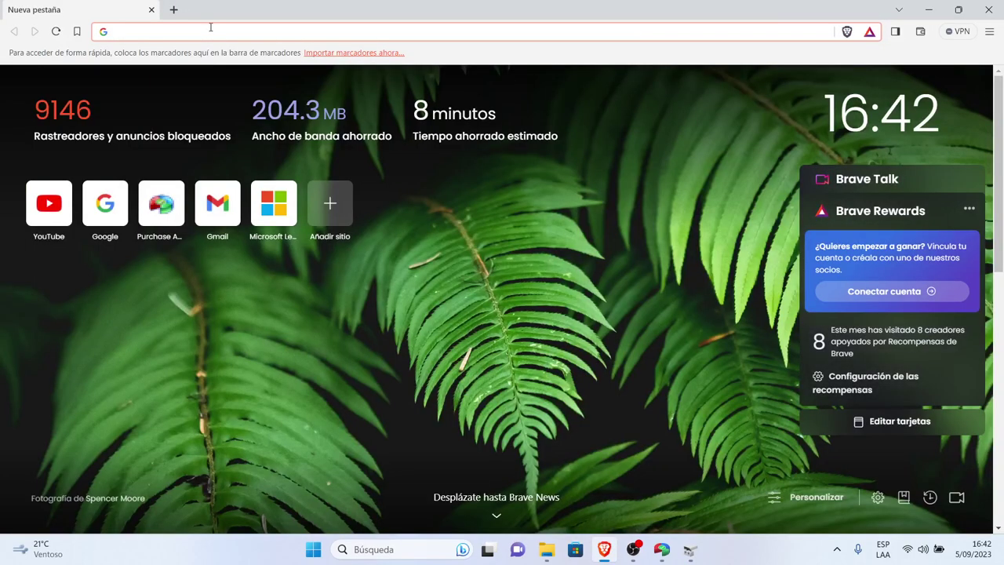
left_click(52, 211)
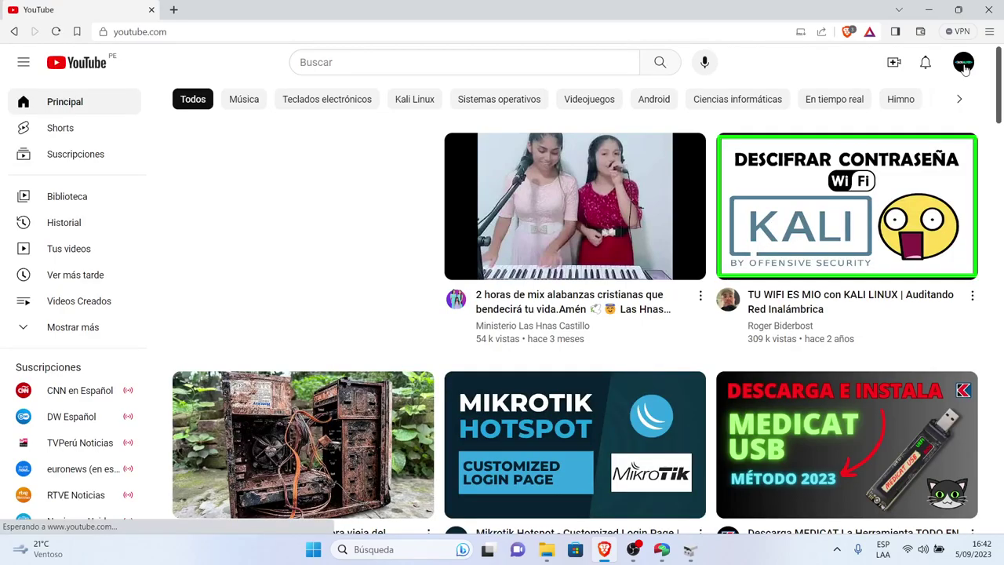
left_click(964, 64)
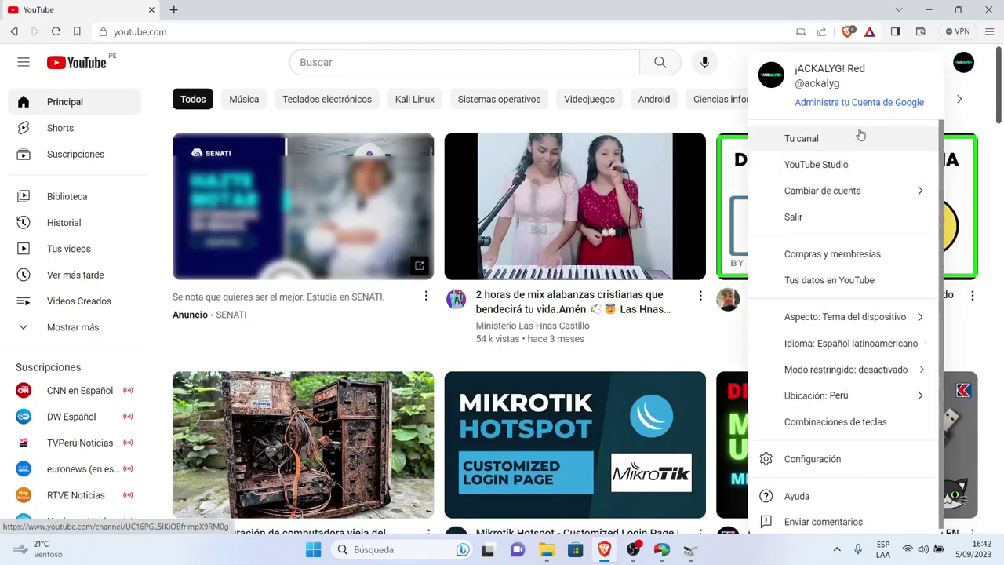
left_click(808, 141)
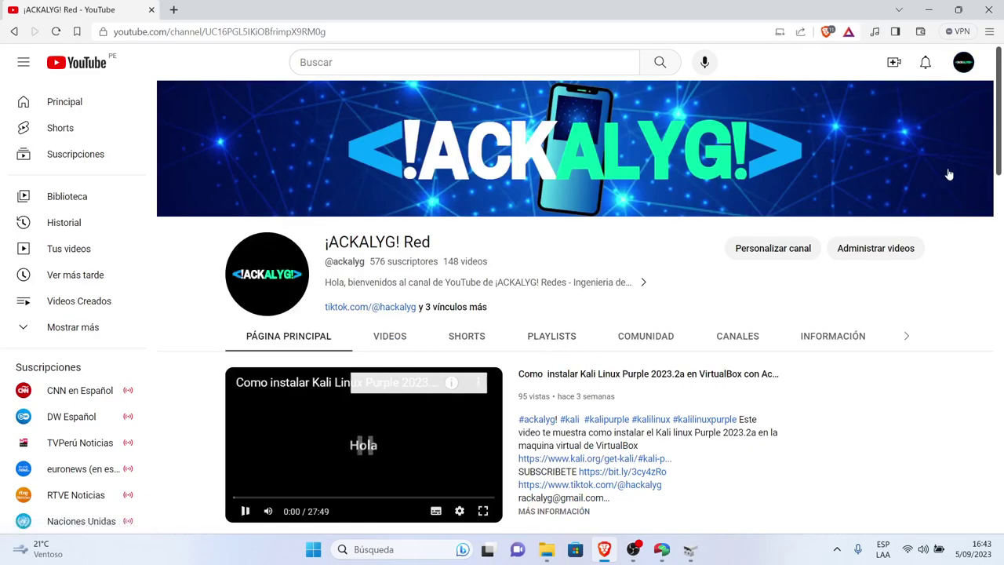
- Find the channel's video on changing the partition table from MBR to GUID (GPT) in CMD, open it and pause playback
left_click_drag(1002, 108, 1002, 280)
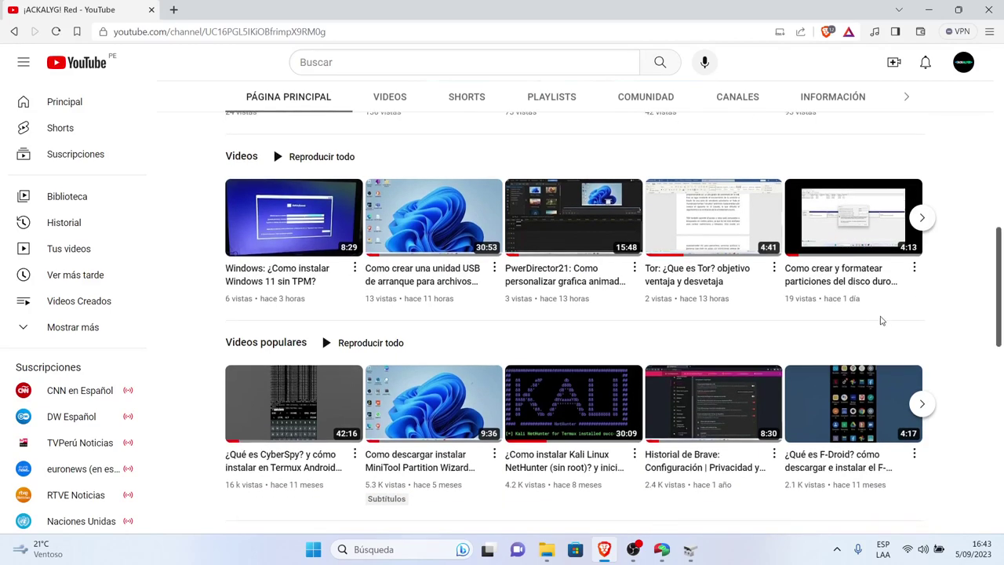
left_click(922, 218)
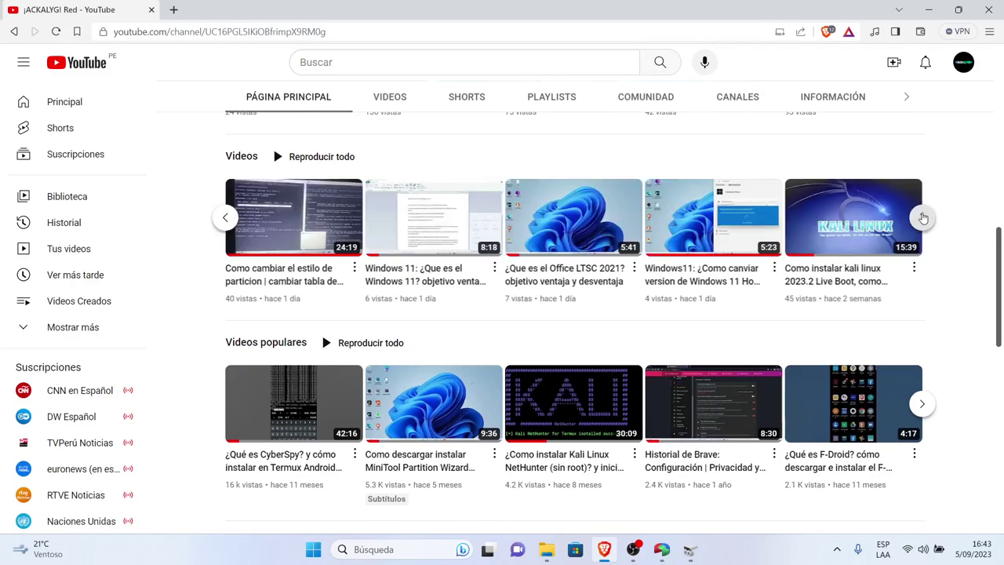
left_click(290, 235)
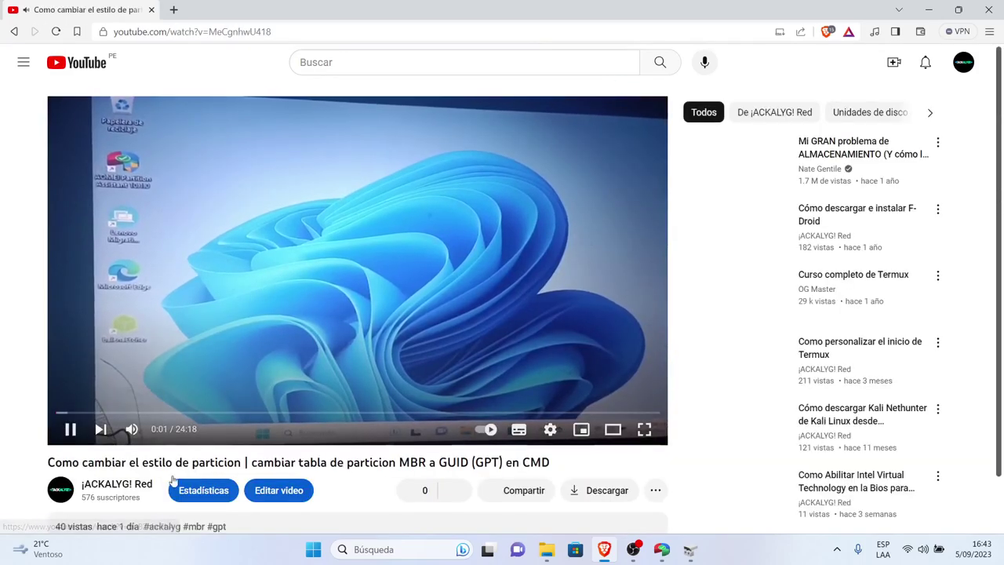
key("space")
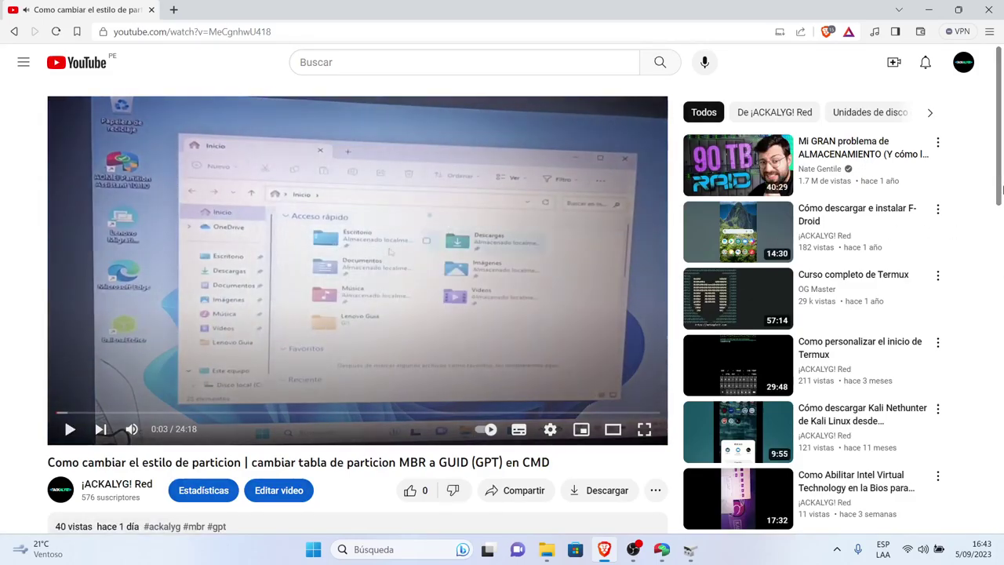
- Expand the video's description, review its DISKPART and MBR2GPT.EXE conversion notes, and close the browser
scroll(1002, 149, "down", 2)
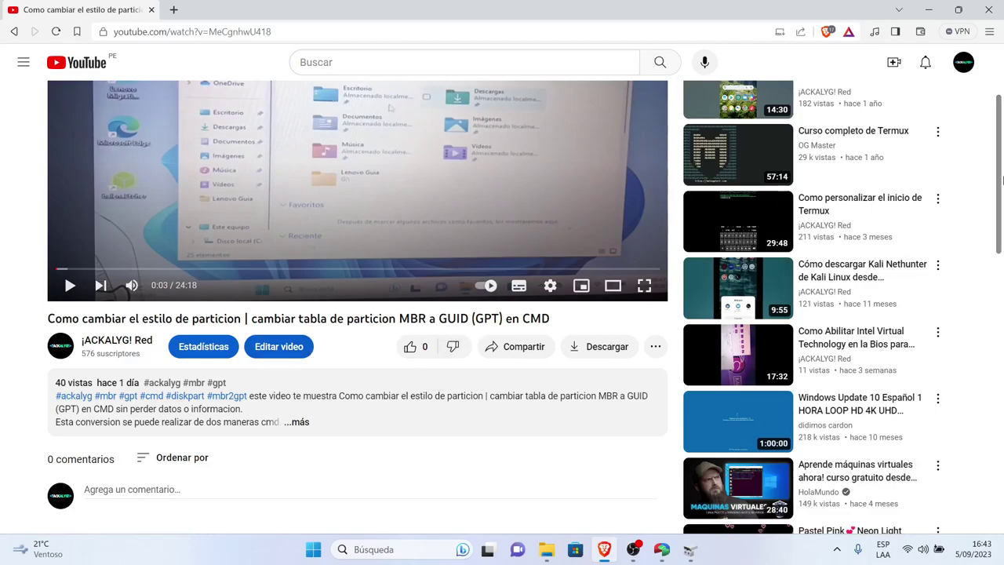
scroll(1002, 200, "down", 1)
scroll(1002, 200, "down", 1)
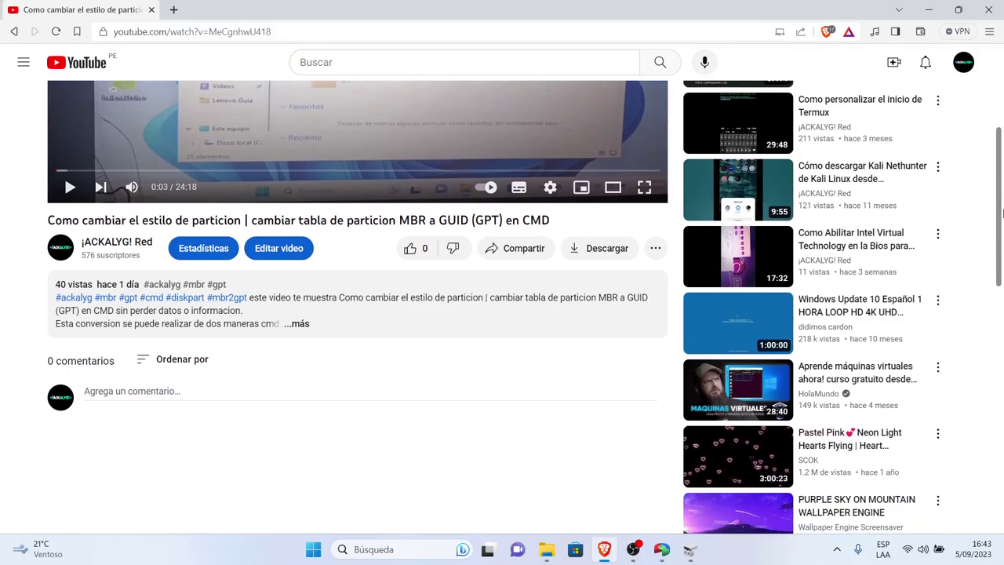
left_click(296, 324)
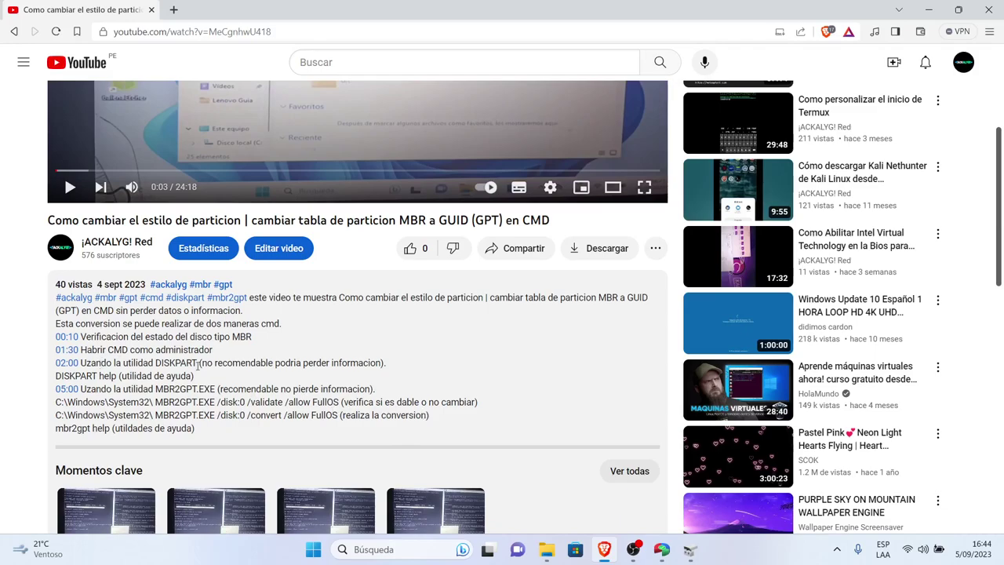
left_click_drag(994, 208, 1002, 162)
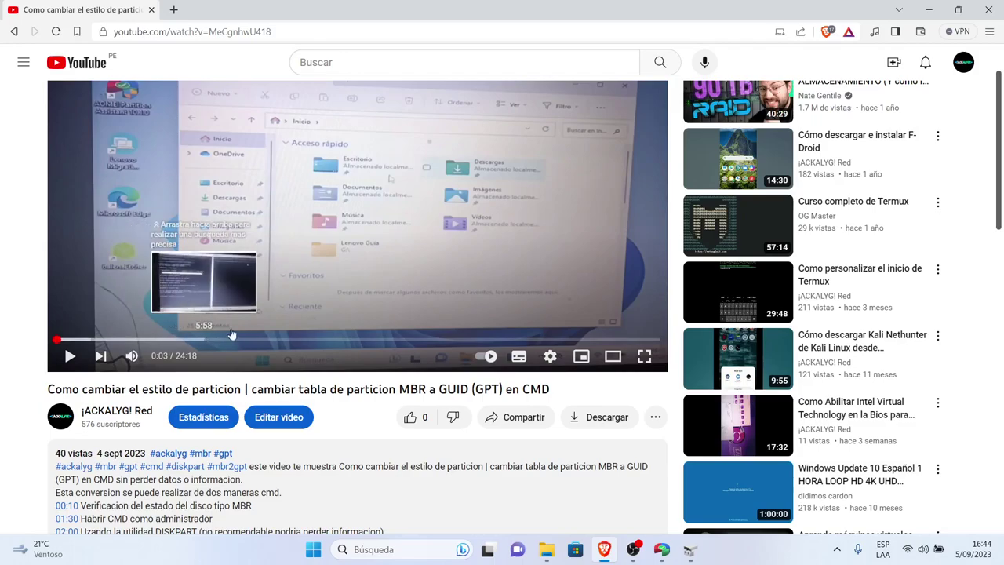
scroll(1001, 227, "down", 4)
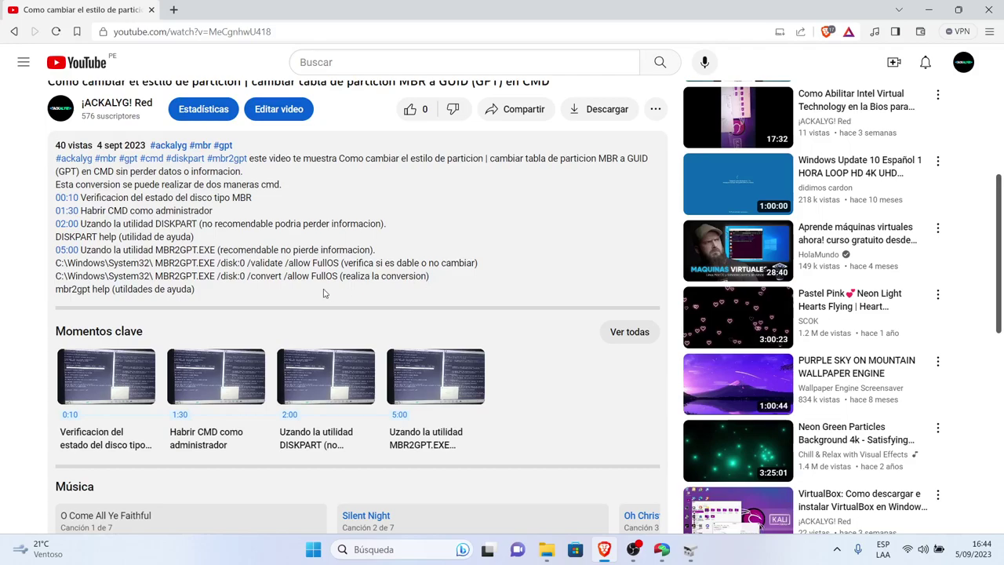
left_click_drag(1001, 226, 1001, 98)
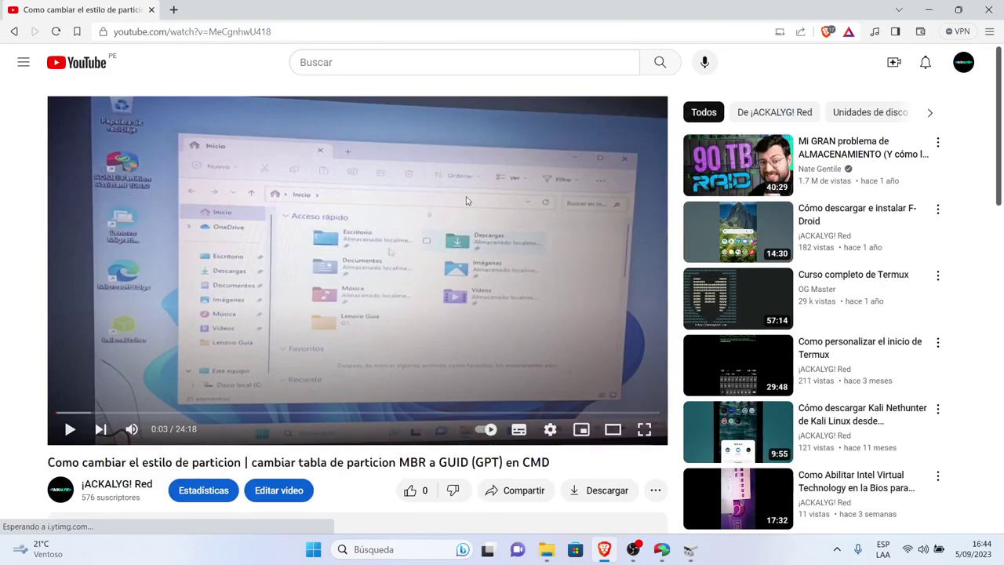
left_click(990, 7)
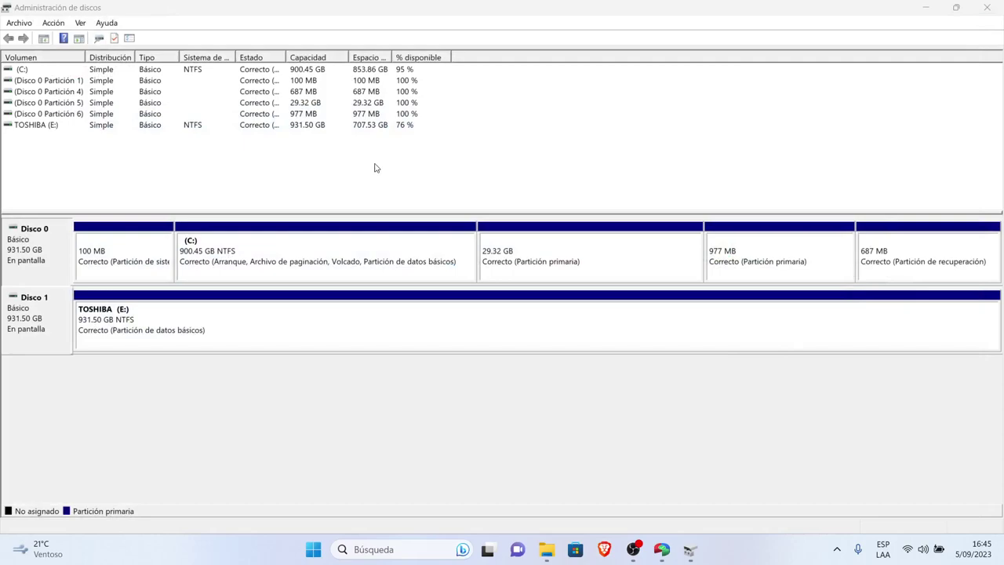
- Inspect the conversion commands offered for Disco 0 in Administración de discos and close the tool
right_click(47, 247)
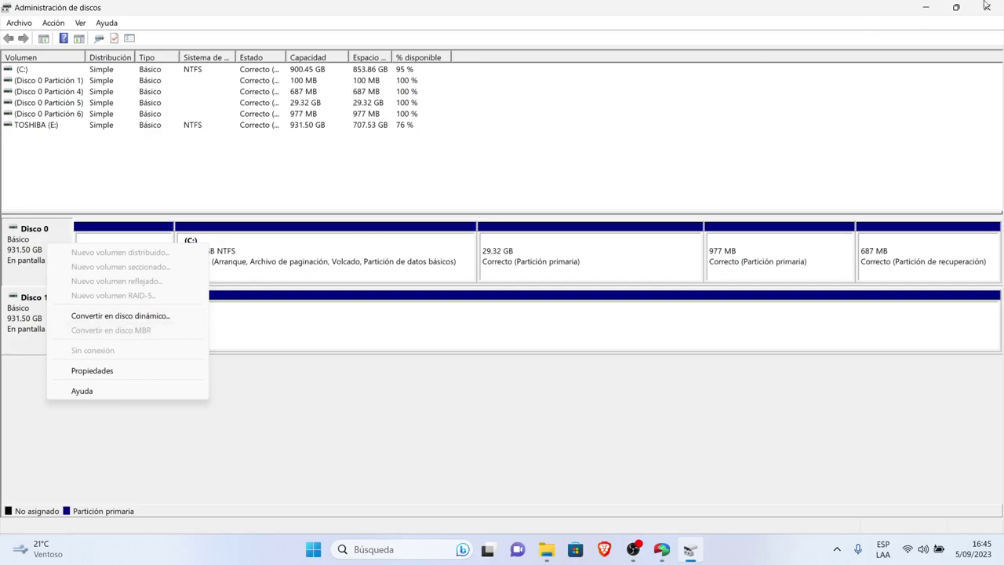
left_click(956, 7)
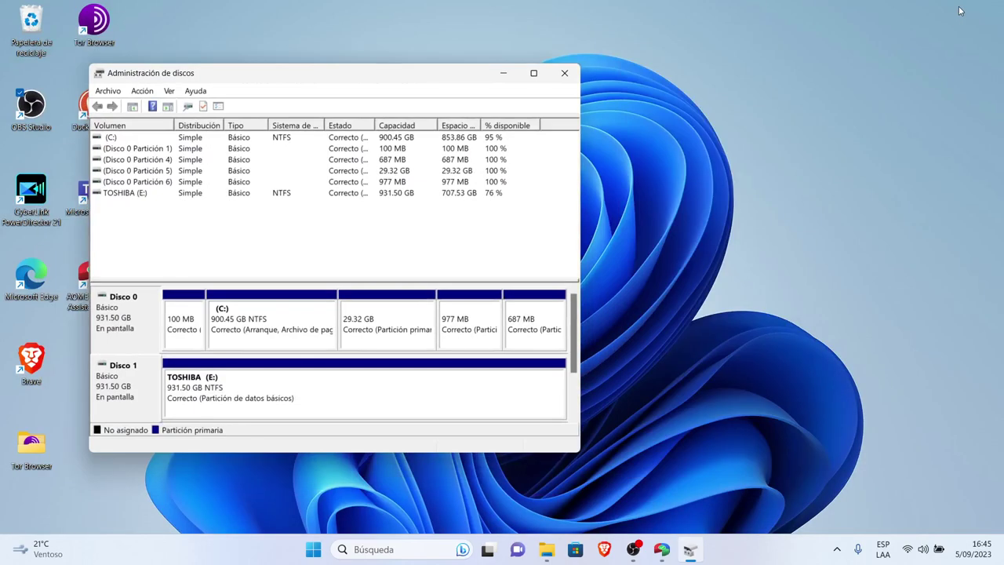
left_click(564, 73)
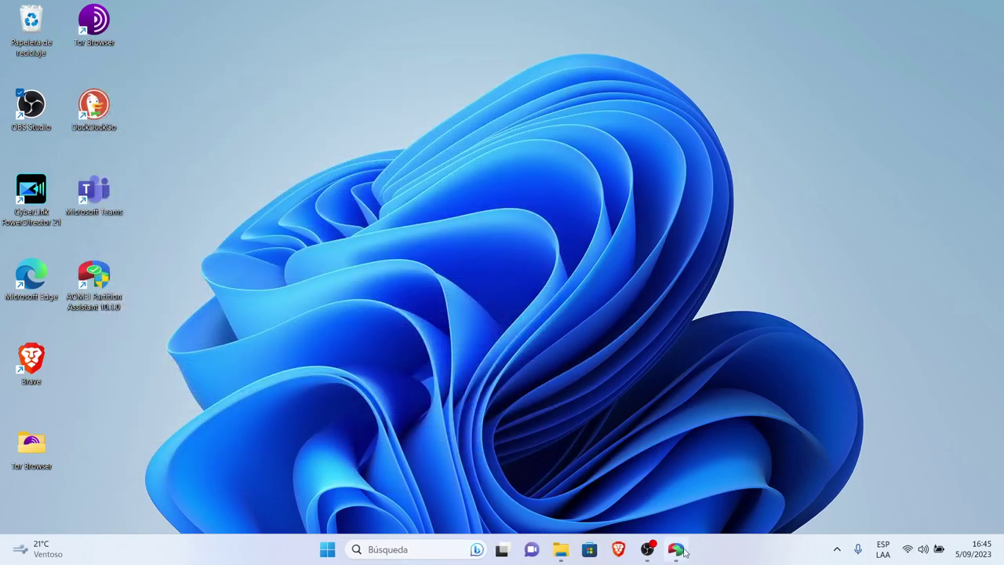
- Open Símbolo del sistema as administrator and close it without running any command
left_click(427, 547)
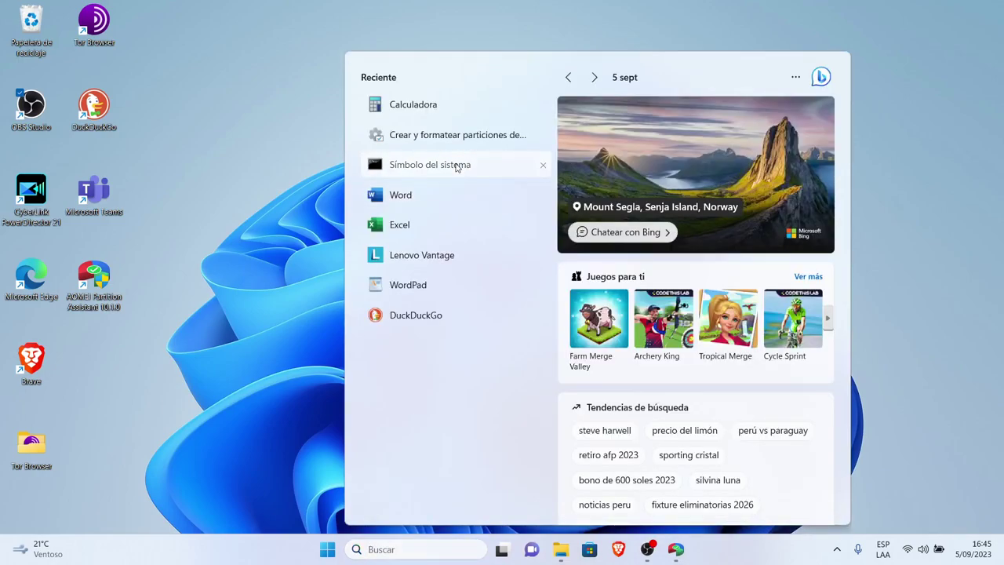
right_click(457, 167)
left_click(542, 184)
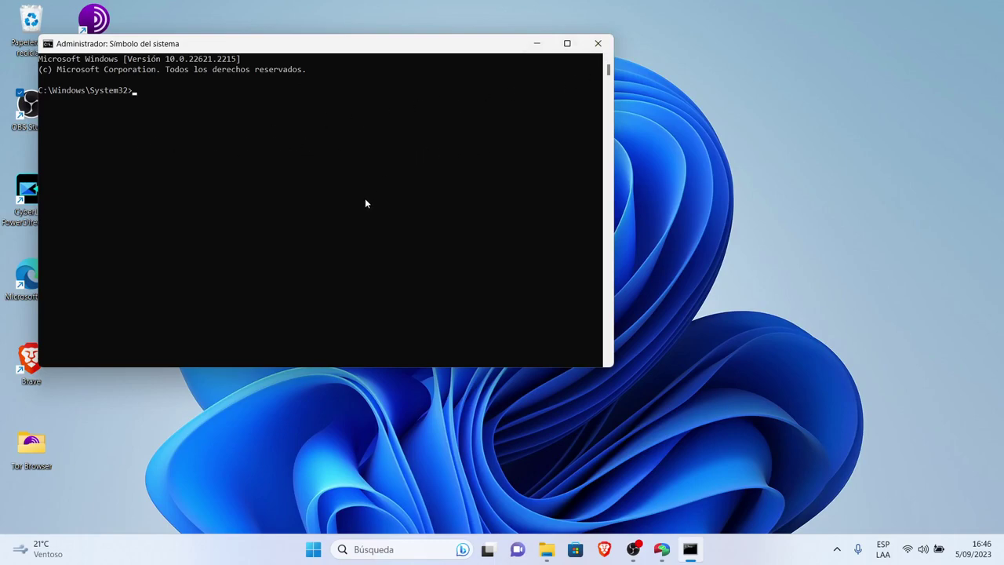
left_click(597, 43)
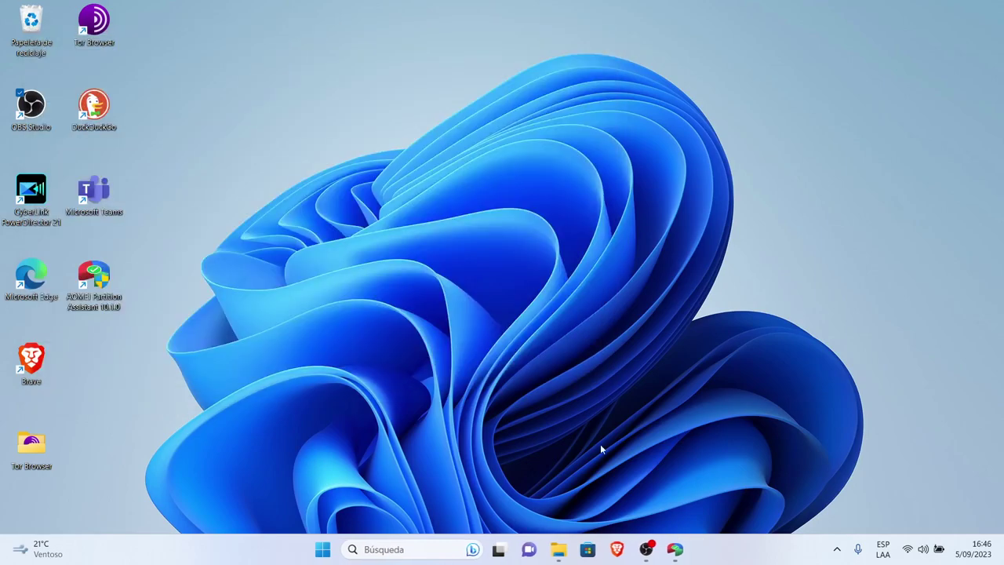
- Switch to AOMEI Partition Assistant and review the disk operations offered for Disco 0
left_click(676, 549)
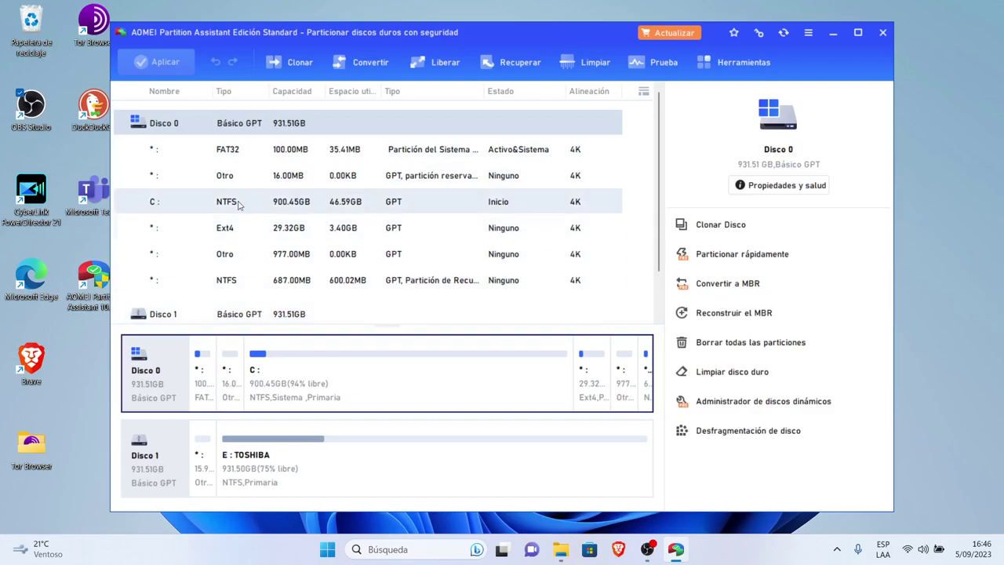
right_click(252, 127)
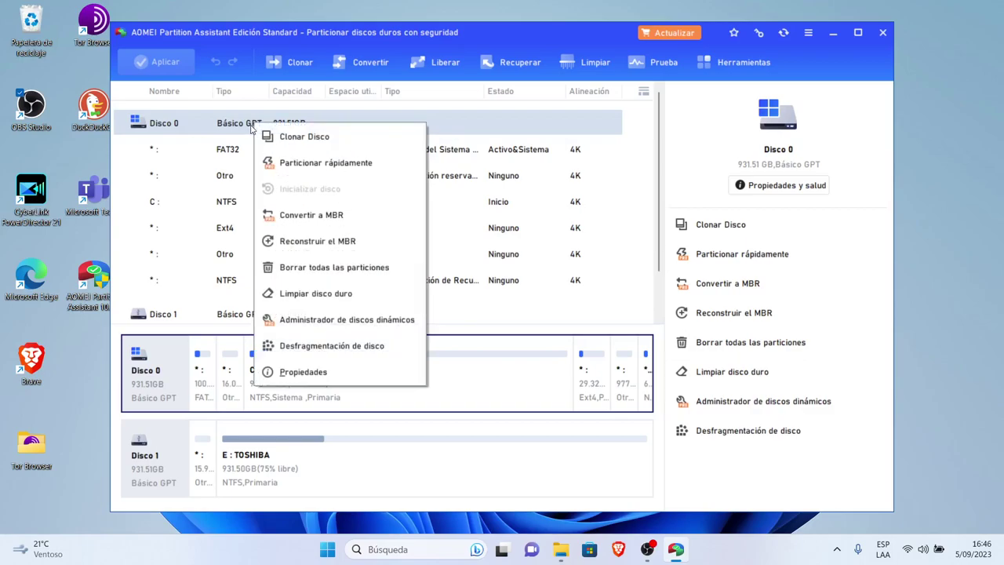
left_click(236, 128)
right_click(219, 126)
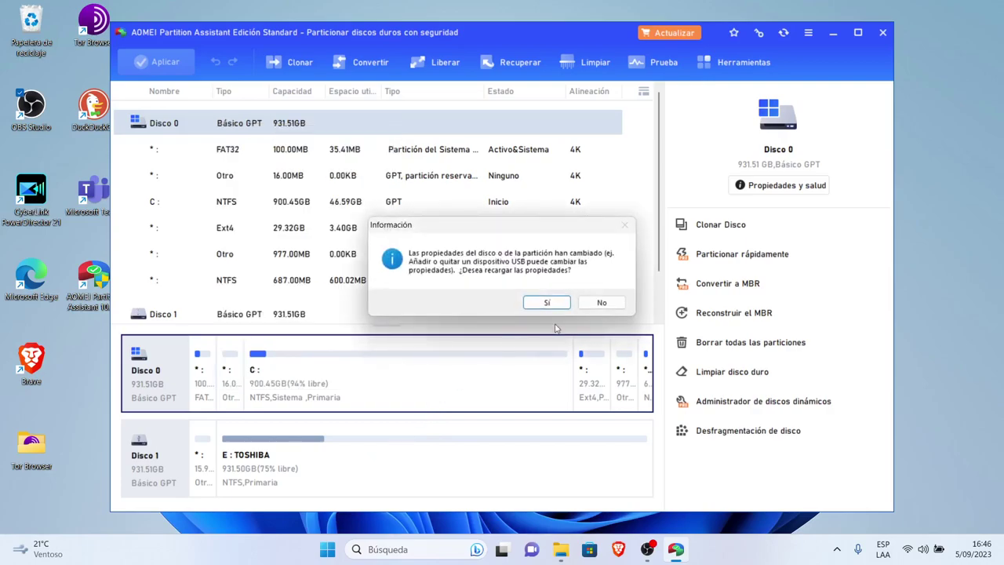
- Decline reloading the disk properties, check the available drives under Este equipo in the file explorer, and minimize it
left_click(599, 303)
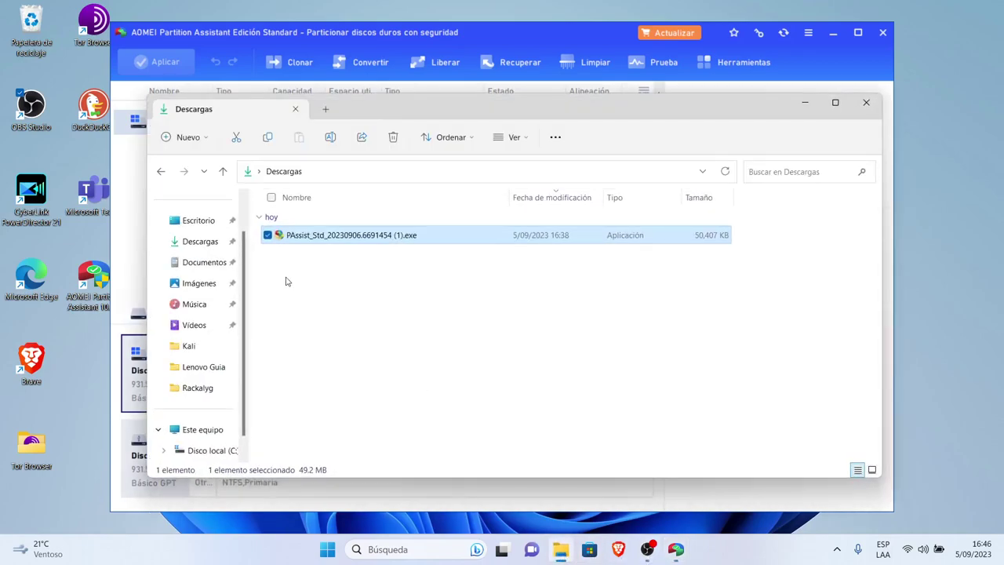
left_click(205, 433)
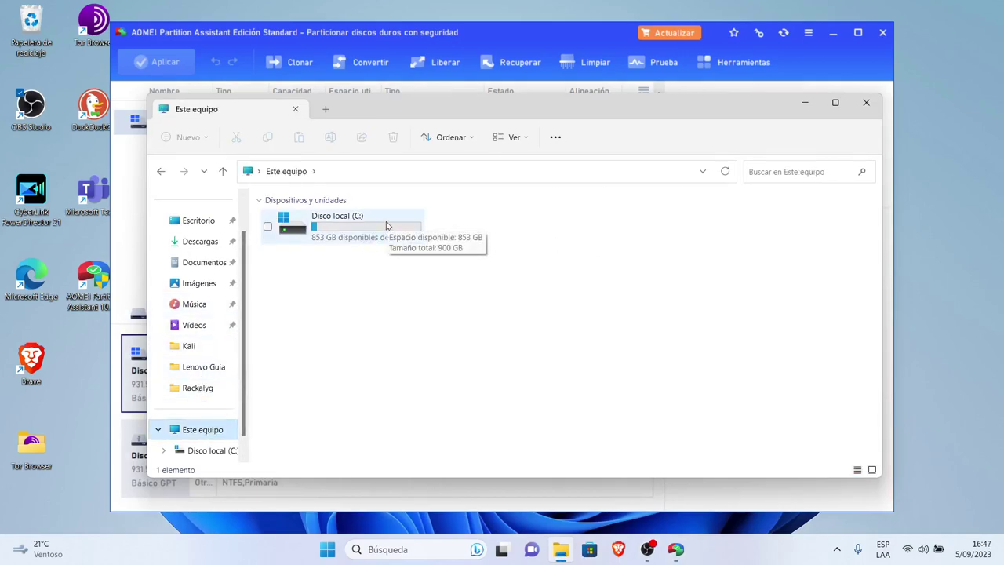
left_click(805, 103)
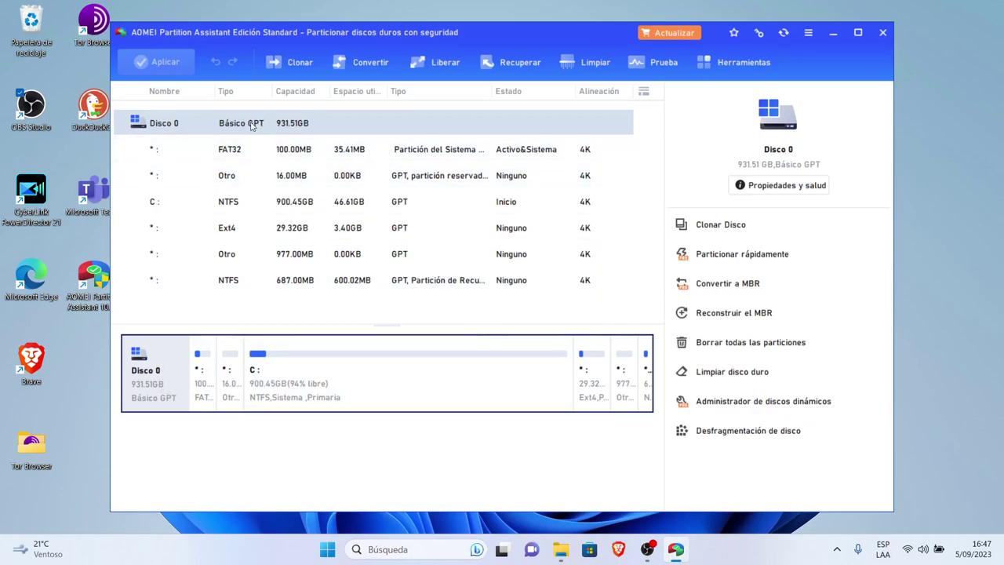
- Open Convertir a MBR for Disco 0, inspect the selectable disks and conversion requirements, and close the dialog without converting
right_click(182, 124)
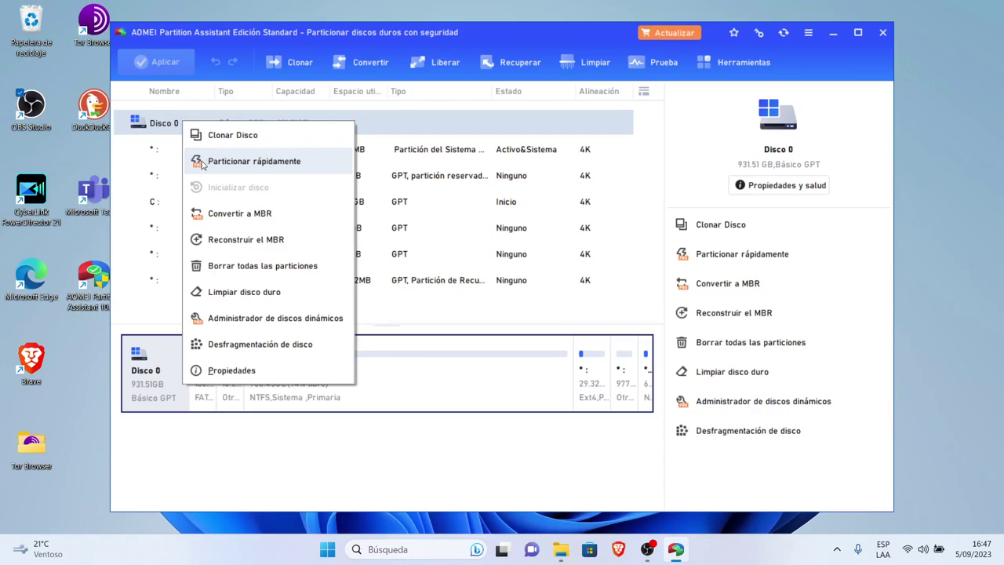
left_click(201, 219)
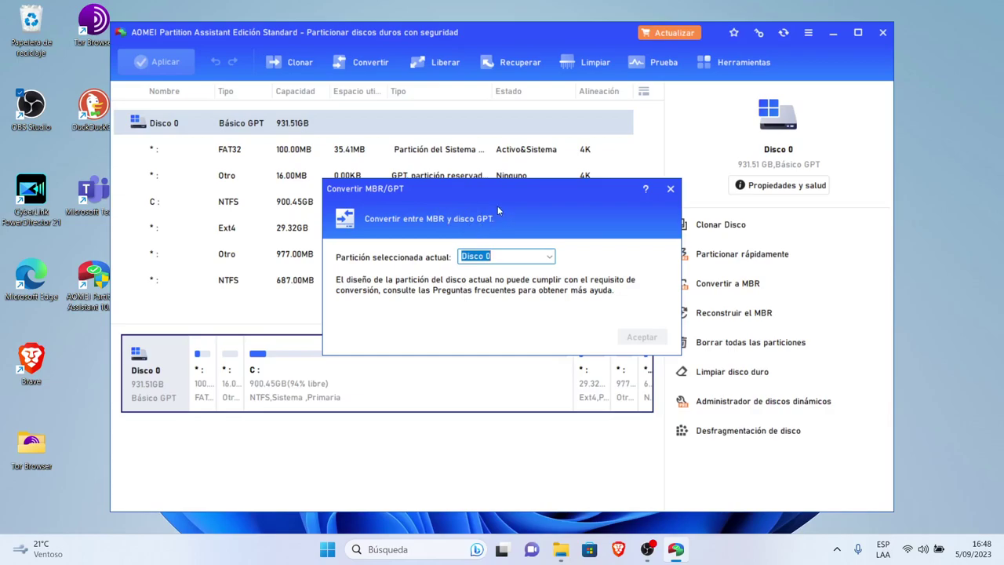
left_click(543, 262)
left_click(547, 260)
left_click(550, 259)
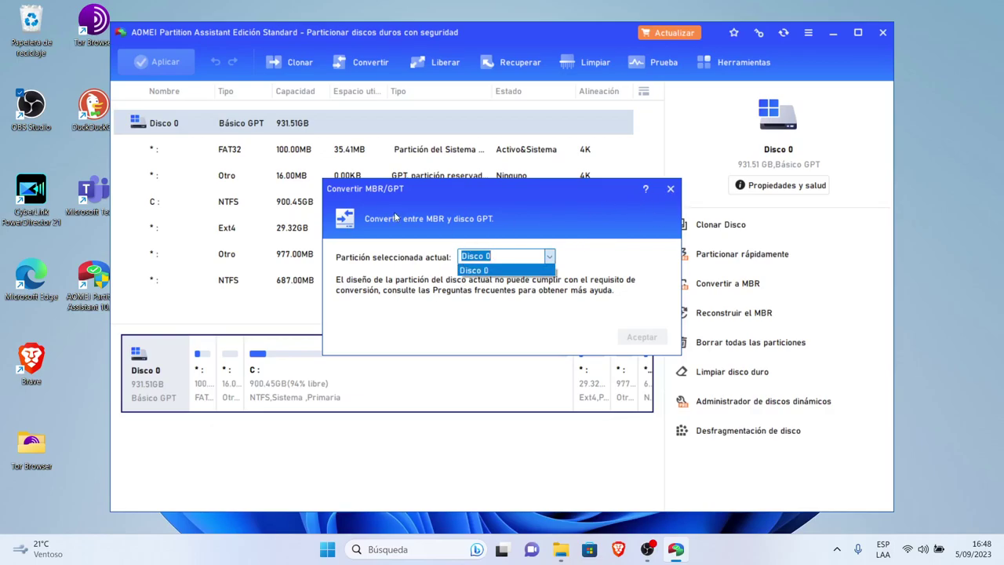
left_click(671, 190)
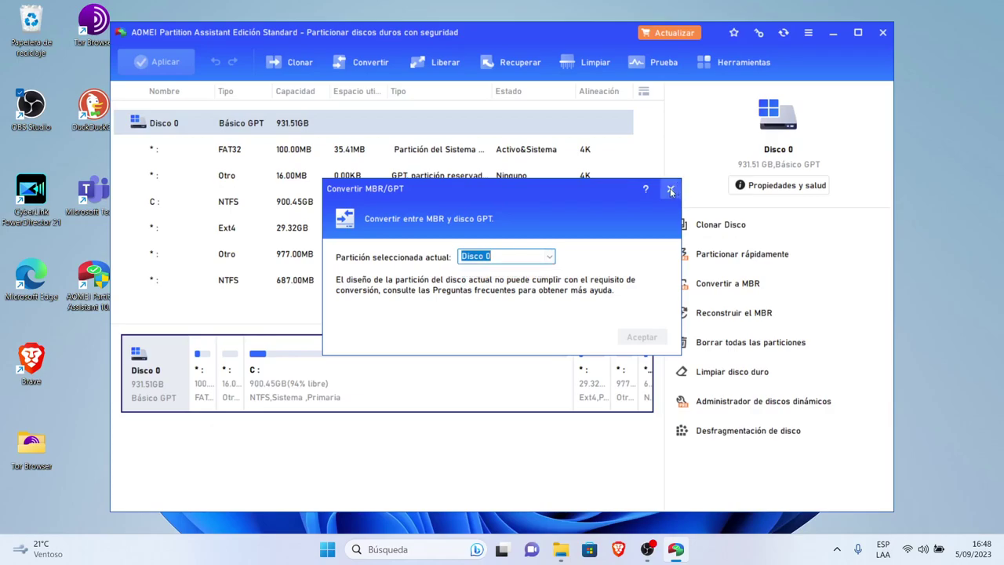
left_click(670, 189)
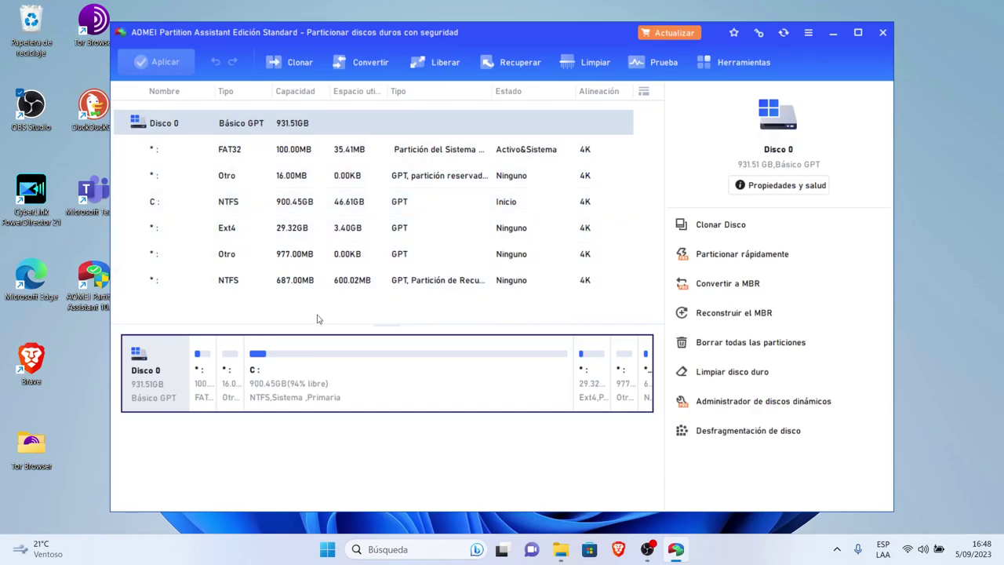
- Inspect the Convertir a MBR dialog for Disco 0 twice more without converting, and close AOMEI Partition Assistant
left_click(759, 289)
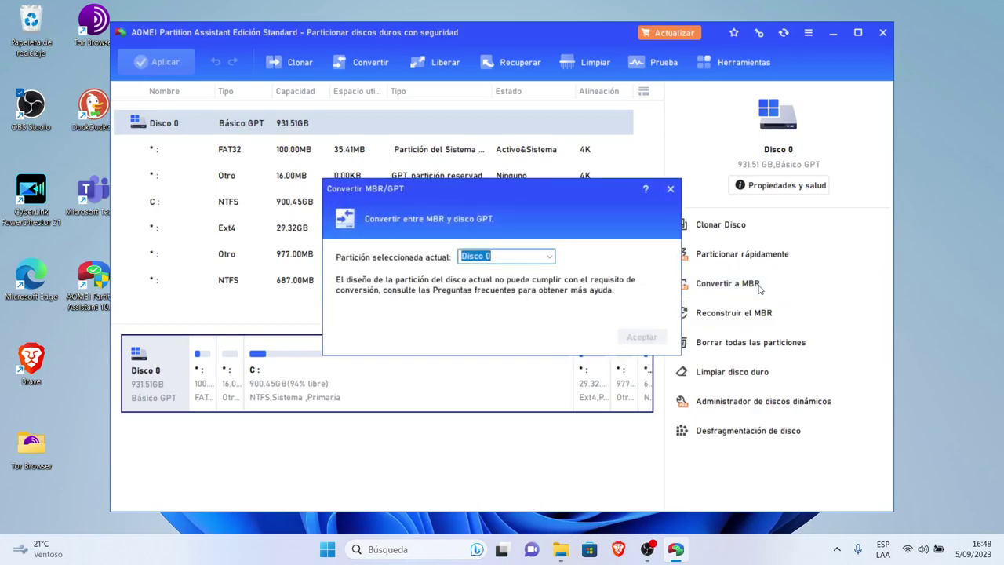
left_click(670, 190)
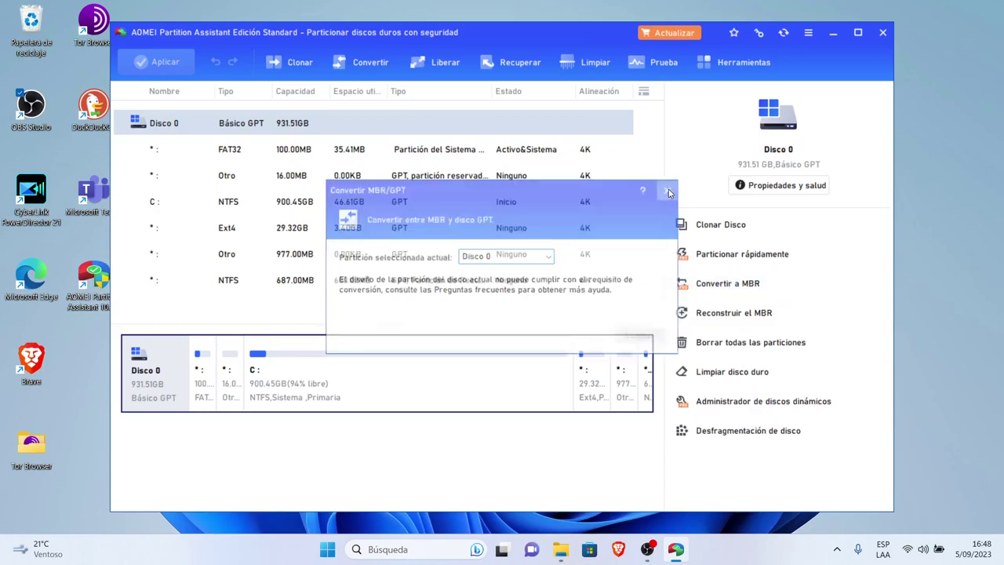
right_click(172, 358)
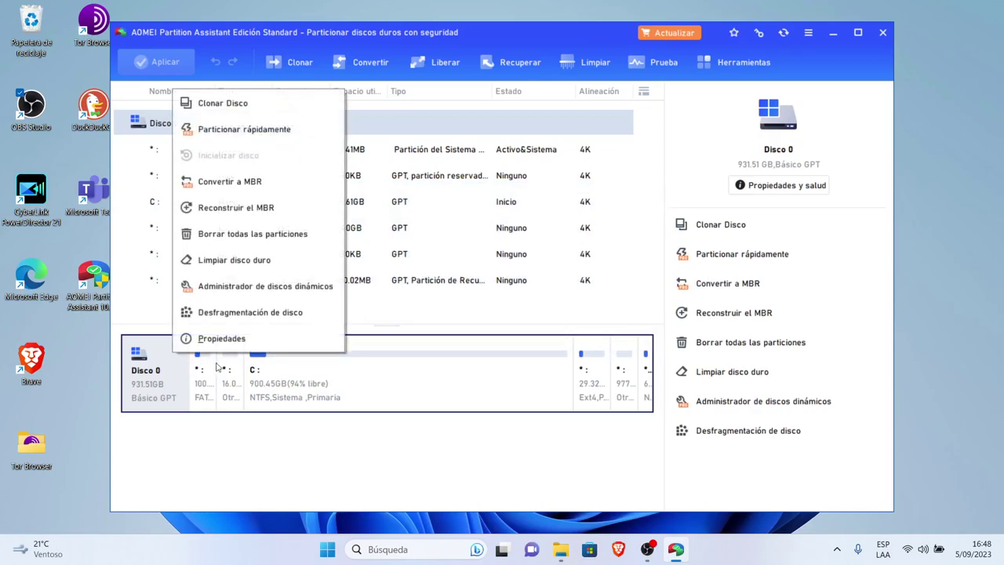
left_click(204, 188)
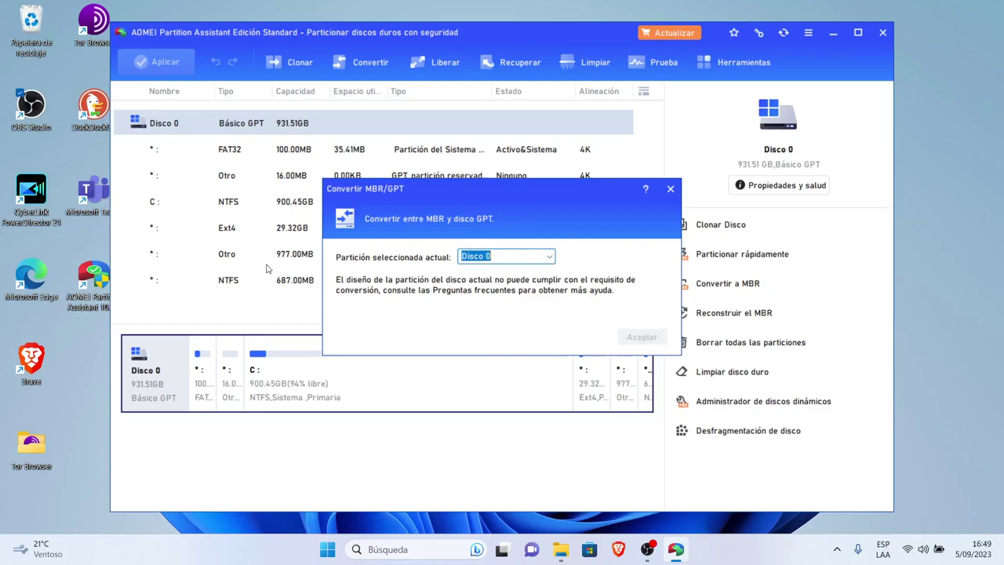
left_click(669, 188)
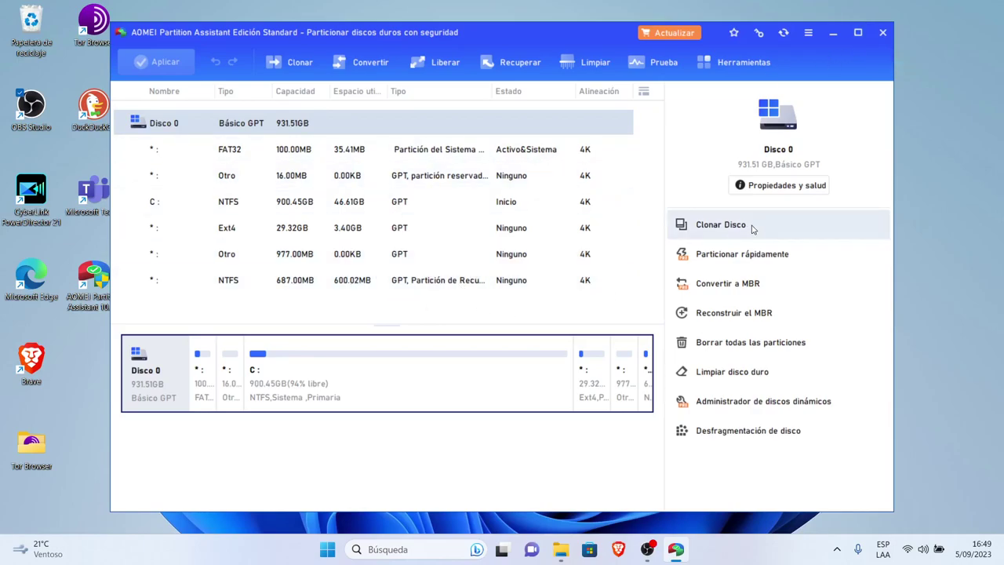
left_click(882, 32)
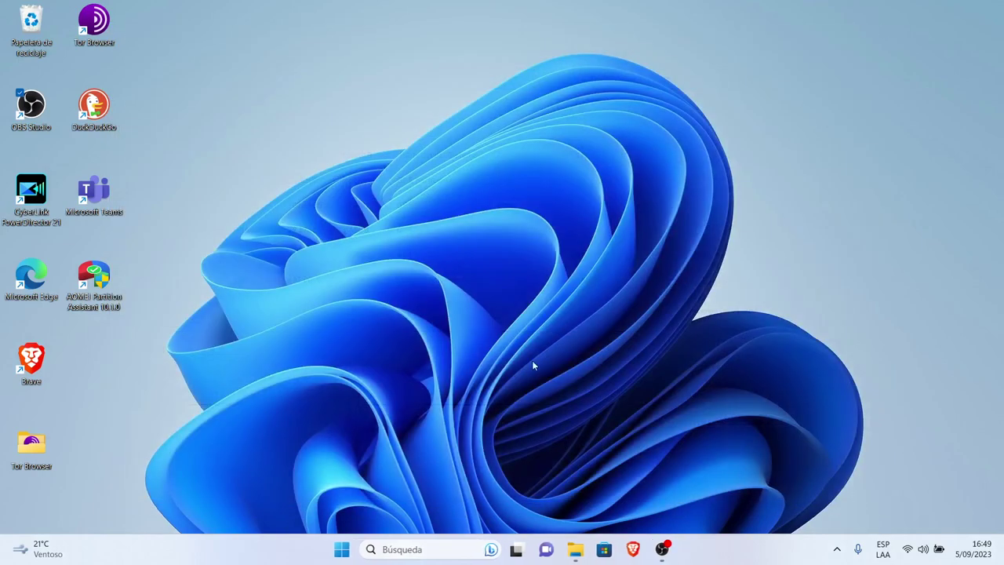